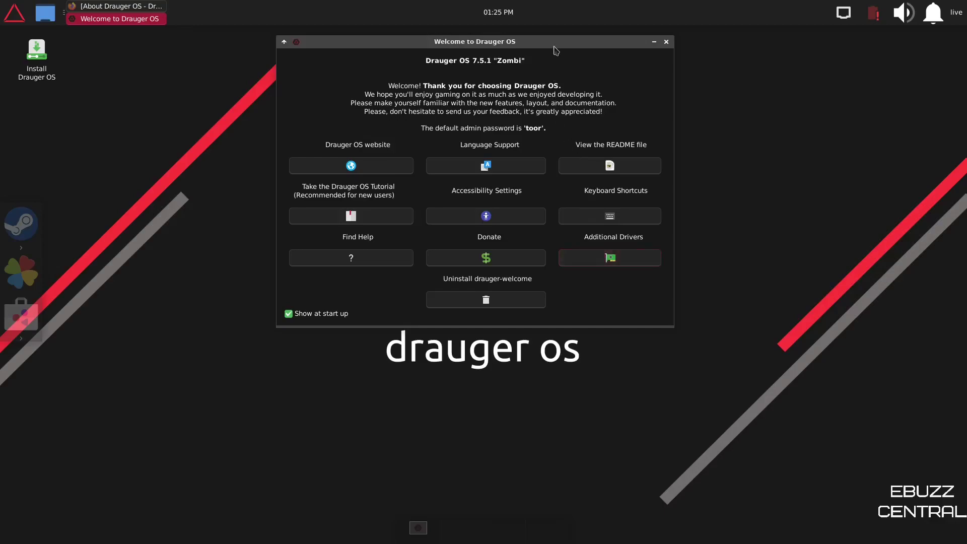
Step: Move the Welcome window lower, untick 'Show at start up', and close the Welcome window
left_click_drag(550, 45, 543, 101)
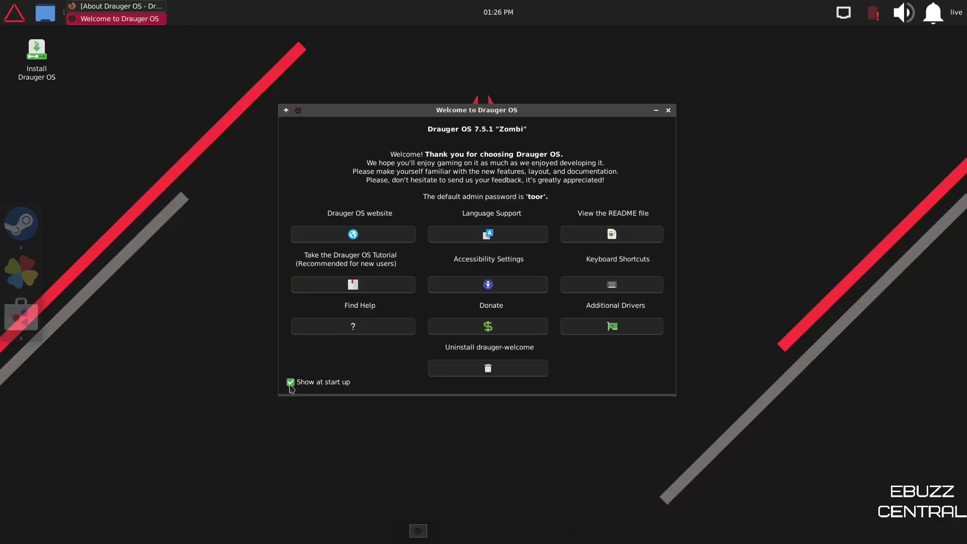
left_click(290, 383)
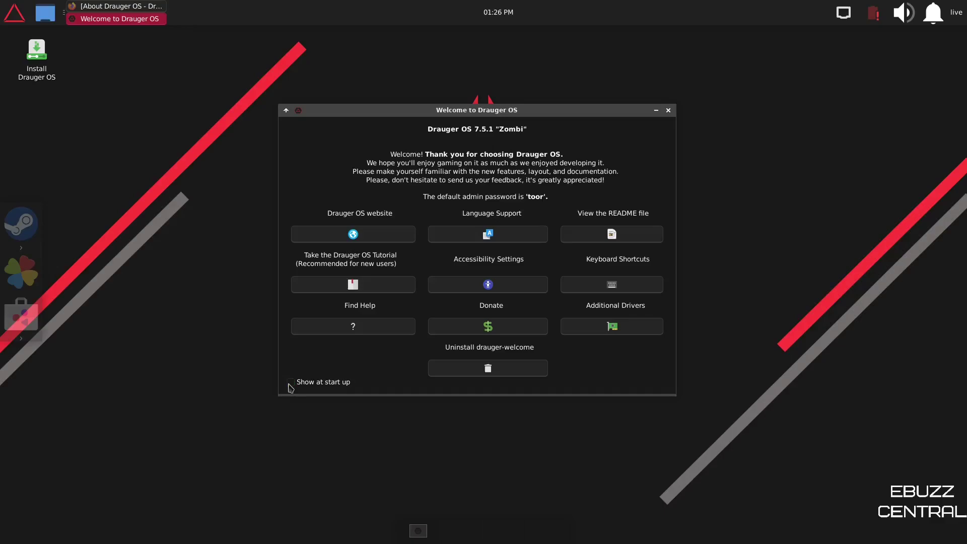
left_click(668, 111)
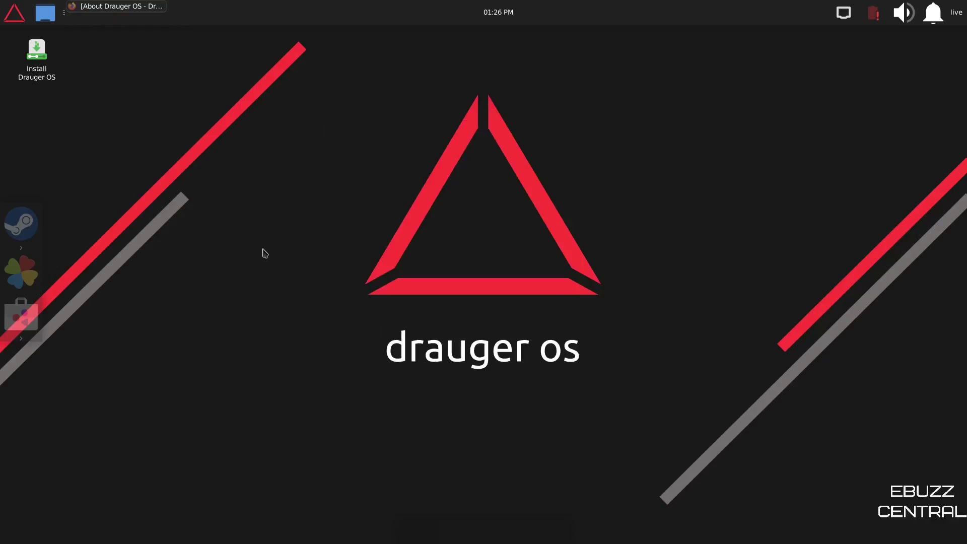
Step: Restore Firefox and read down the About Drauger OS page, then scroll back up
left_click(103, 8)
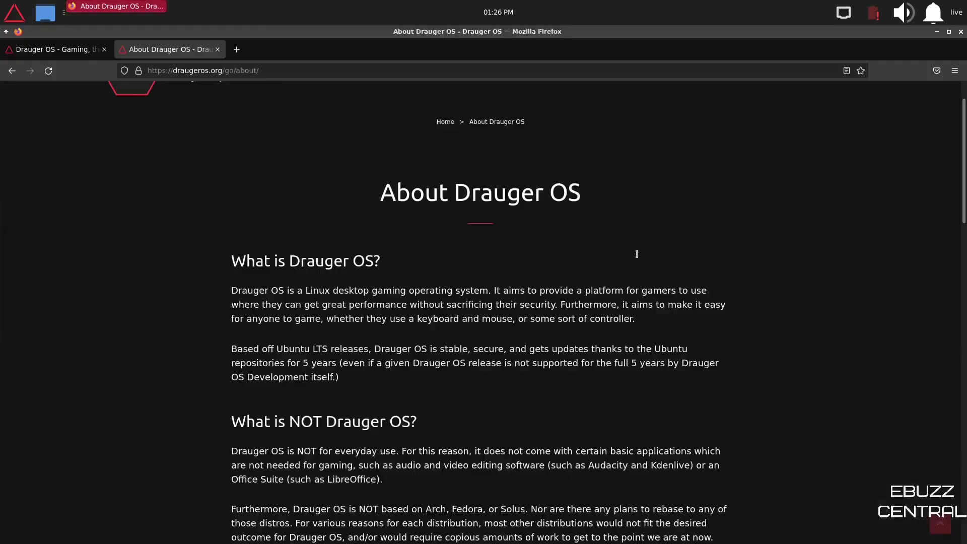
scroll(638, 259, "down", 2)
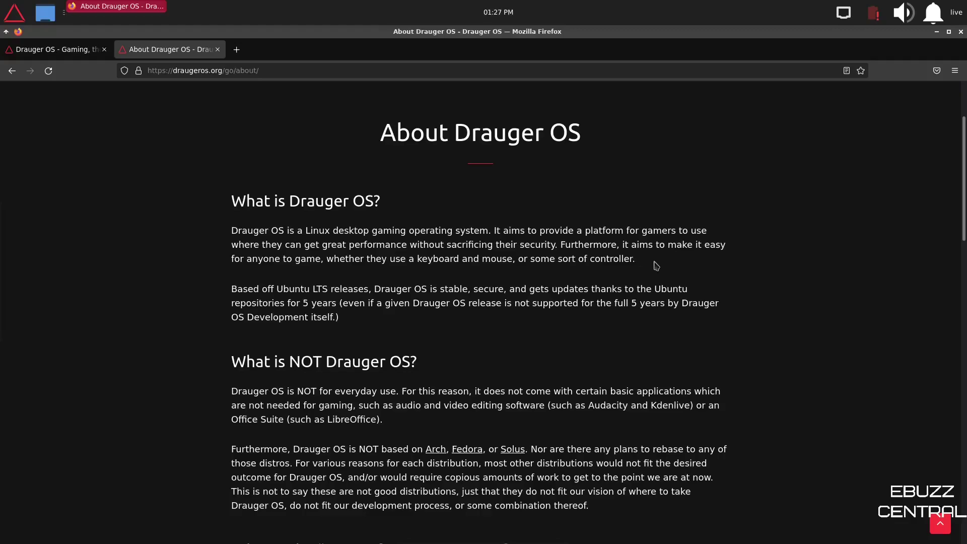
scroll(660, 266, "down", 5)
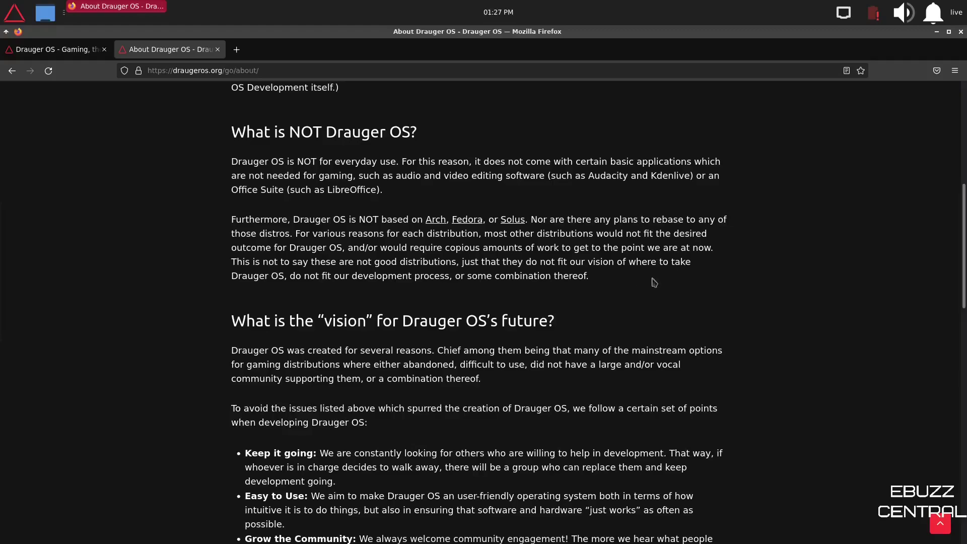
scroll(650, 272, "down", 5)
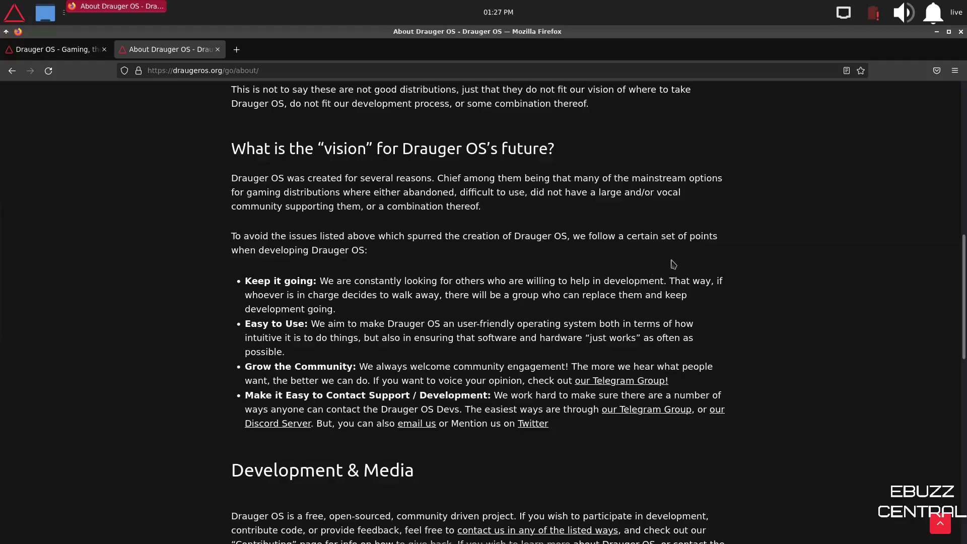
scroll(672, 264, "down", 3)
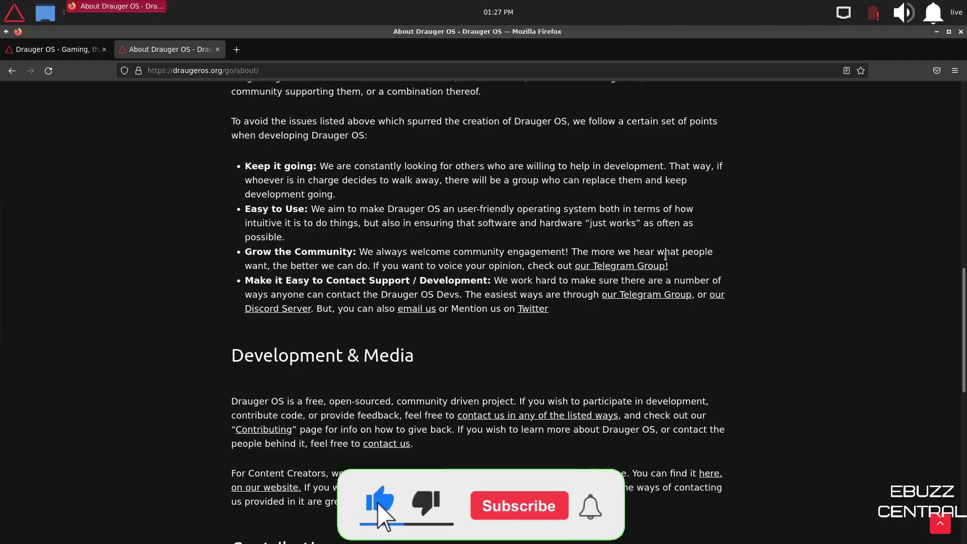
scroll(665, 256, "down", 7)
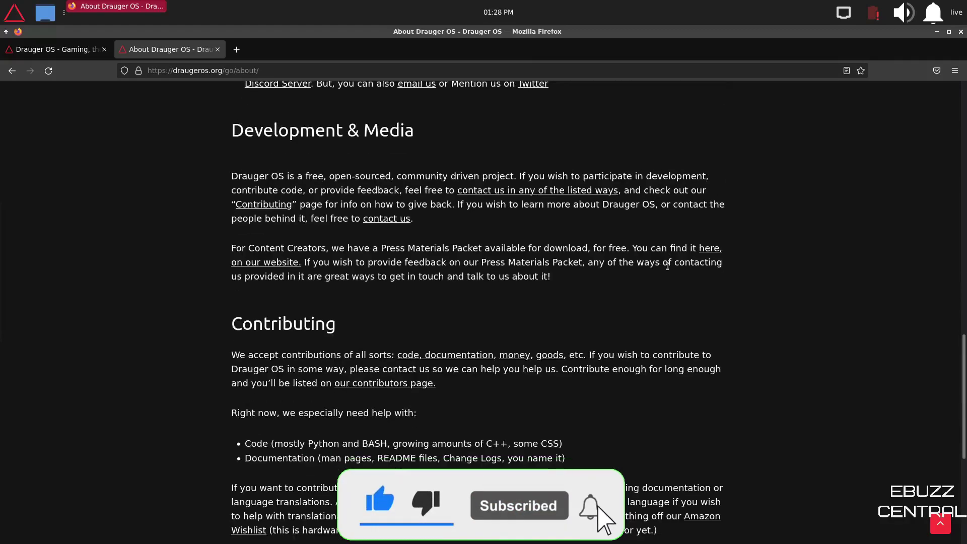
scroll(669, 269, "down", 5)
scroll(668, 266, "down", 1)
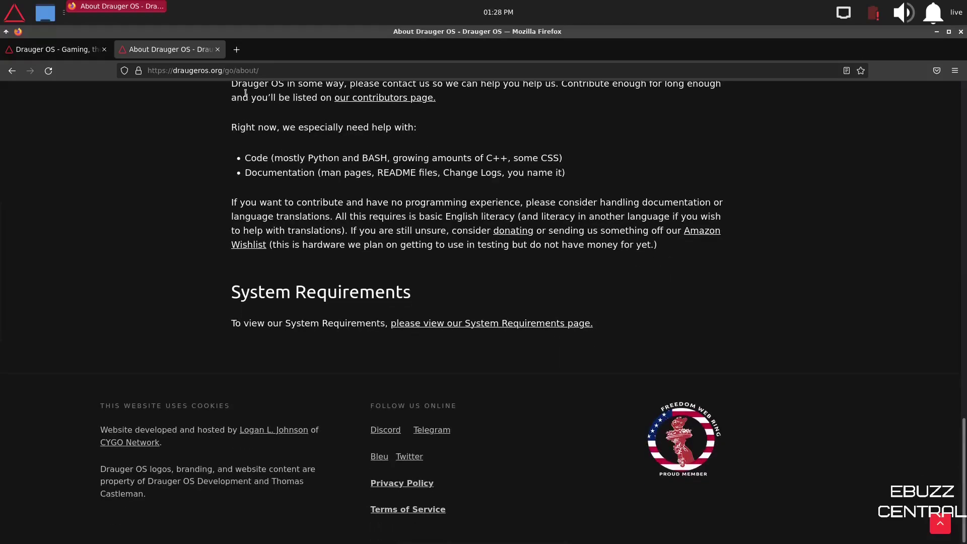
scroll(361, 221, "up", 7)
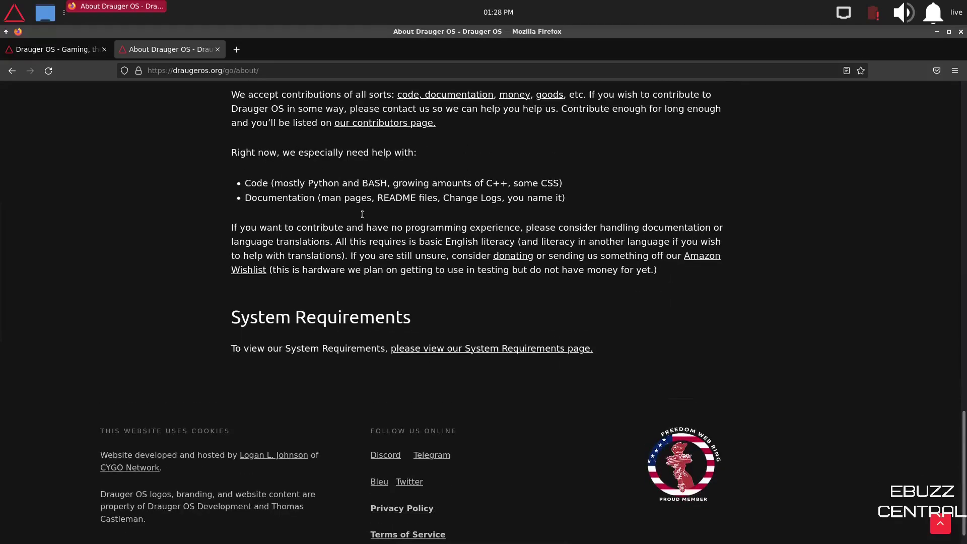
scroll(357, 214, "up", 10)
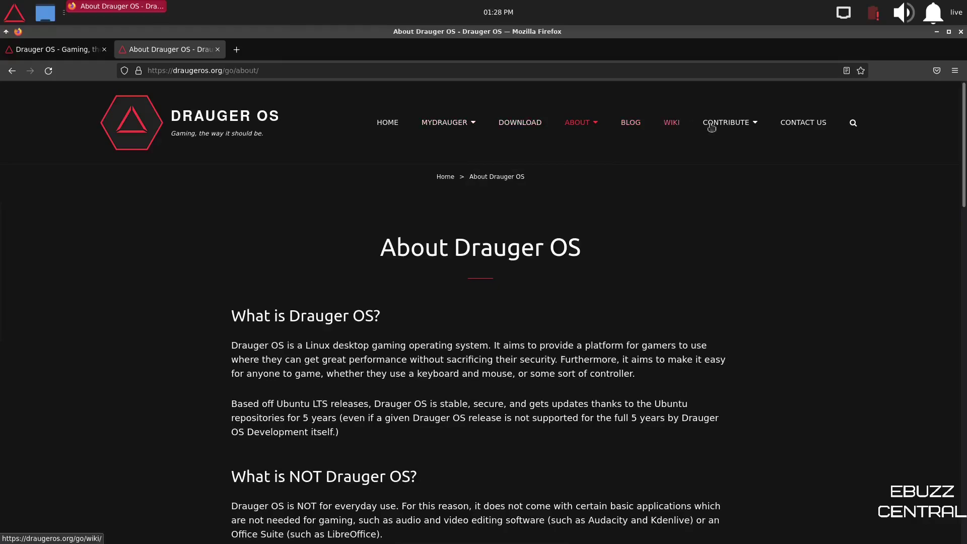
left_click(217, 50)
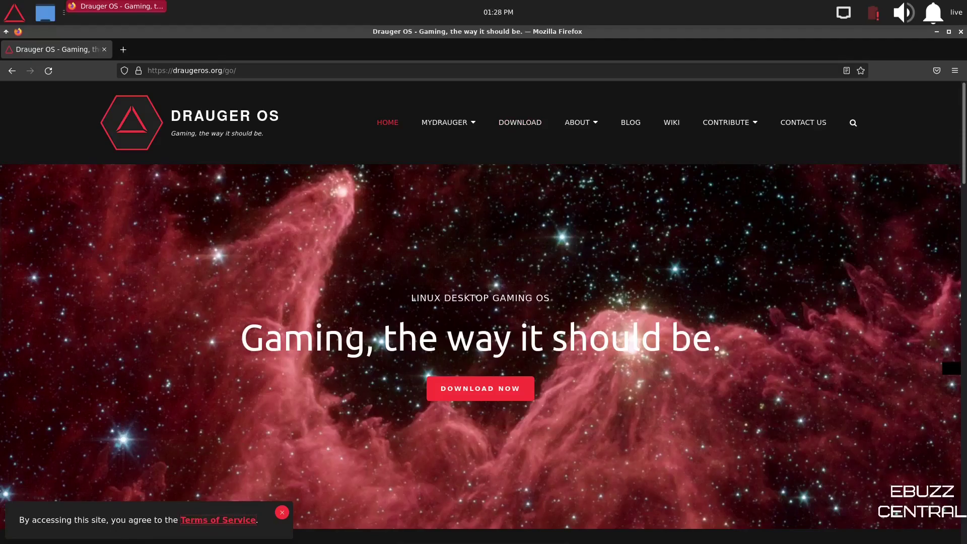
scroll(362, 322, "down", 3)
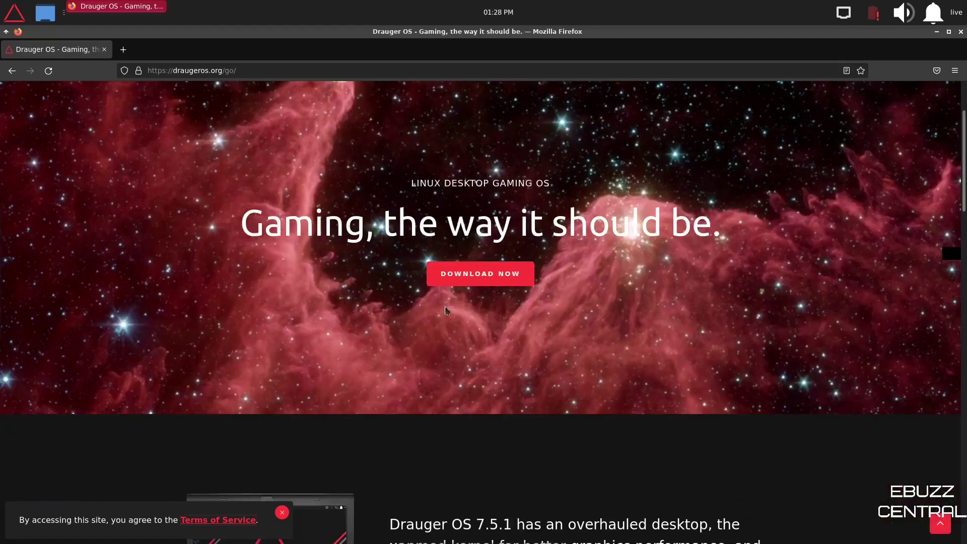
scroll(496, 289, "down", 10)
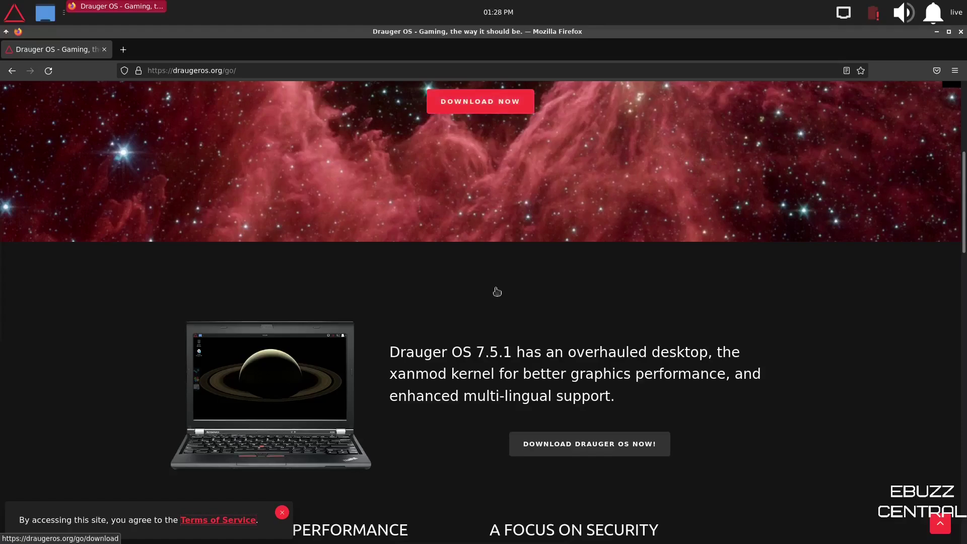
scroll(495, 287, "up", 3)
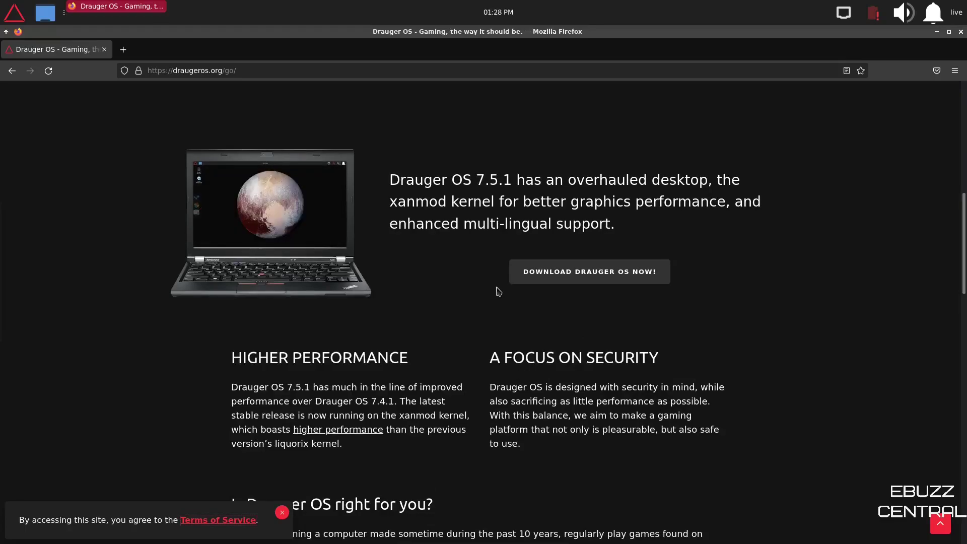
scroll(496, 291, "down", 6)
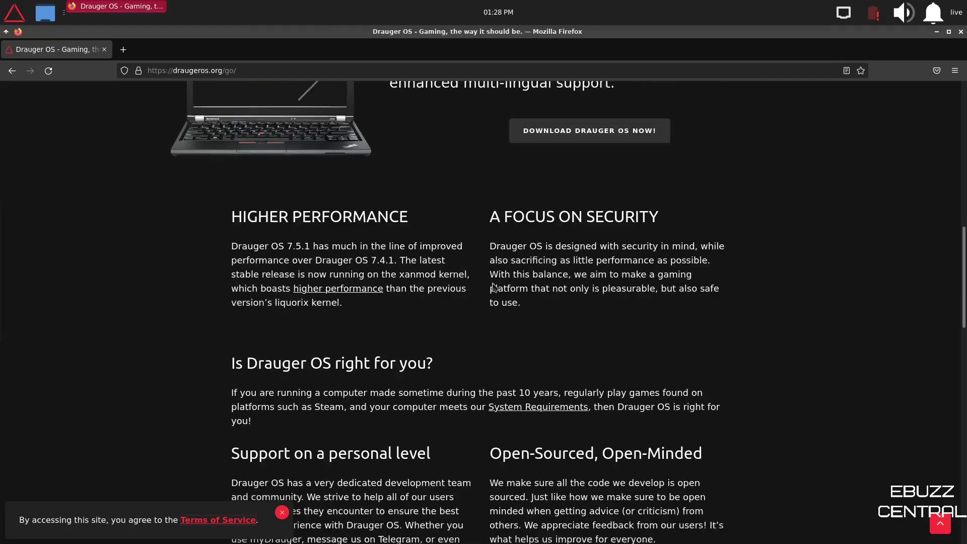
scroll(493, 282, "down", 2)
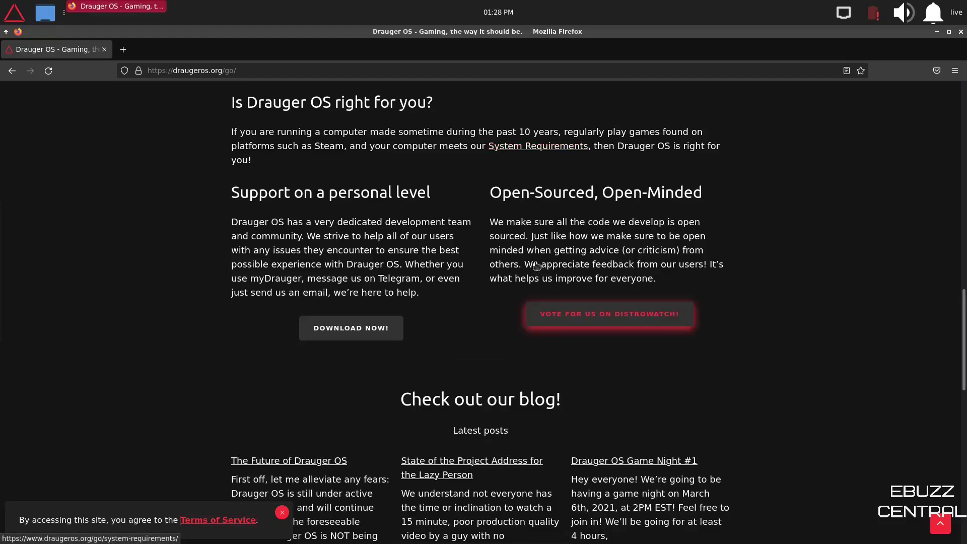
scroll(489, 383, "down", 3)
scroll(497, 332, "down", 6)
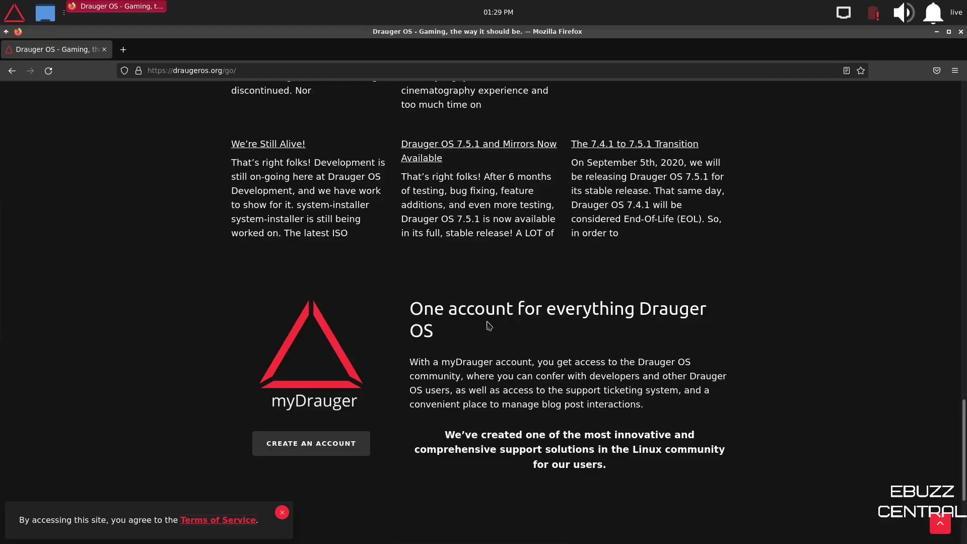
scroll(504, 329, "up", 15)
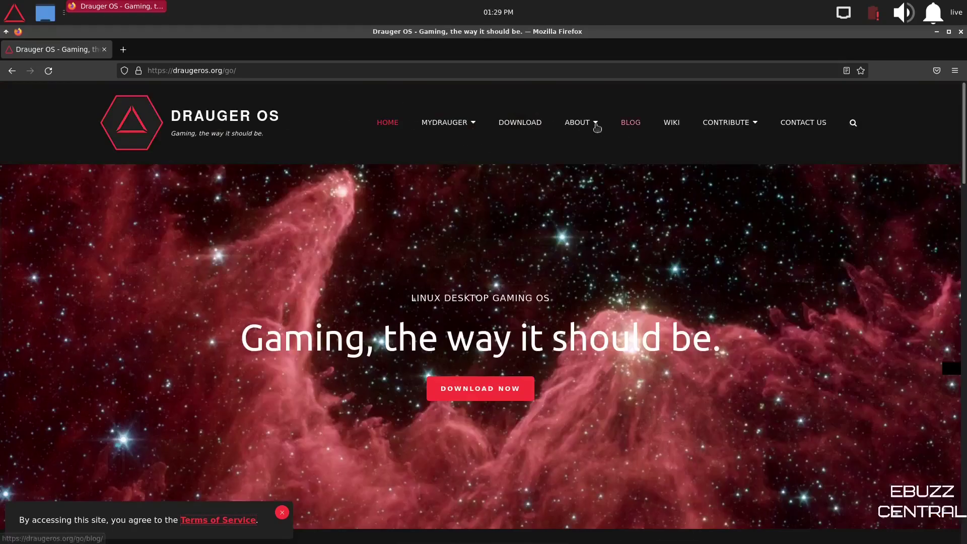
Step: Browse the myDrauger Community forum page, then return to the Drauger OS home page
left_click(596, 125)
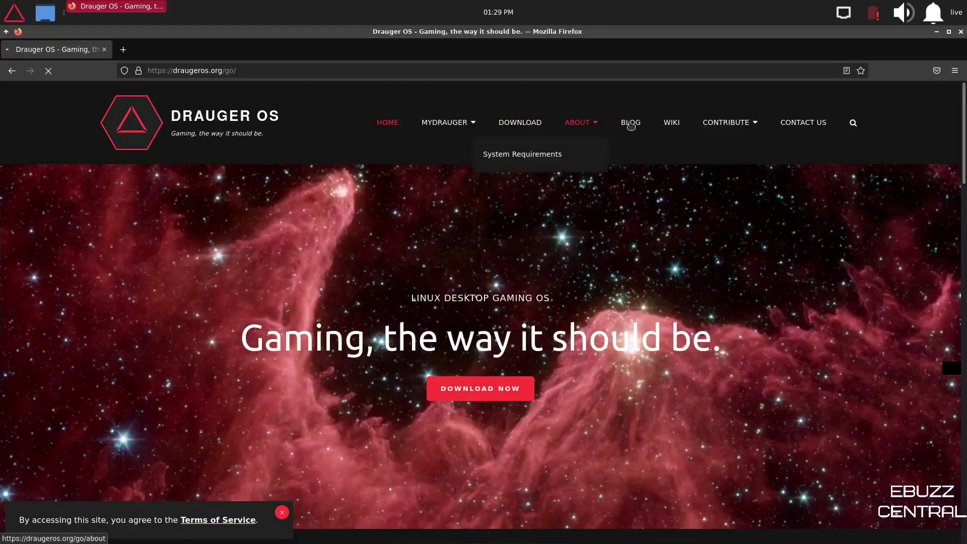
mouse_move(470, 123)
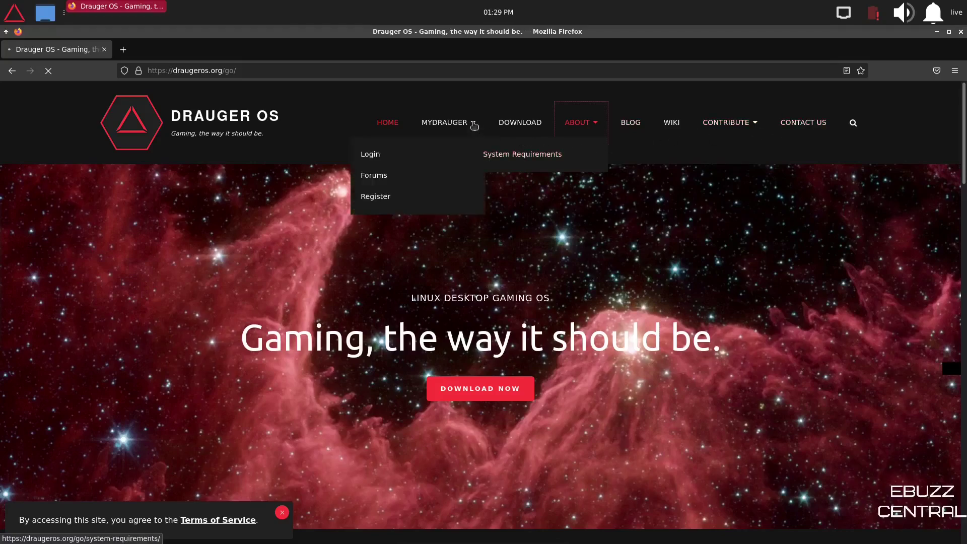
left_click(368, 181)
scroll(353, 221, "down", 5)
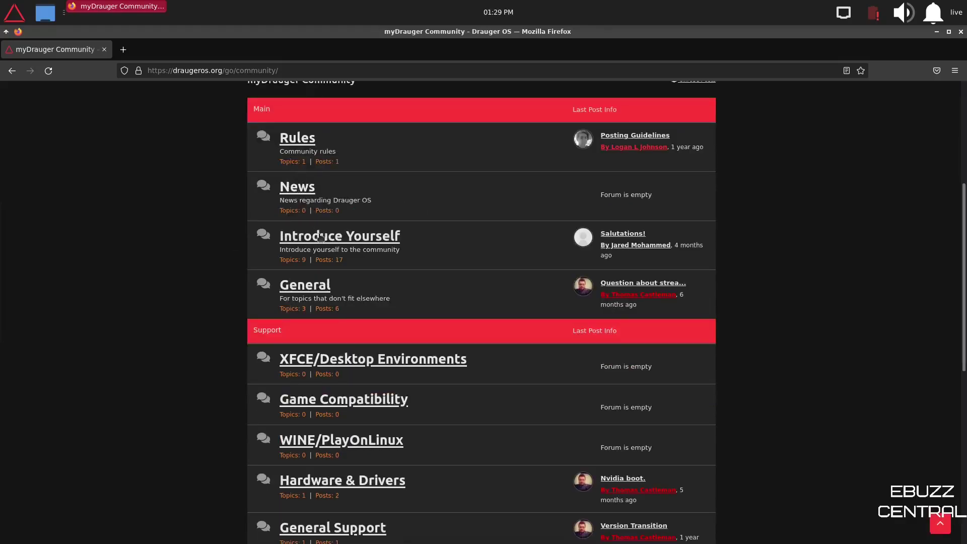
scroll(373, 249, "down", 4)
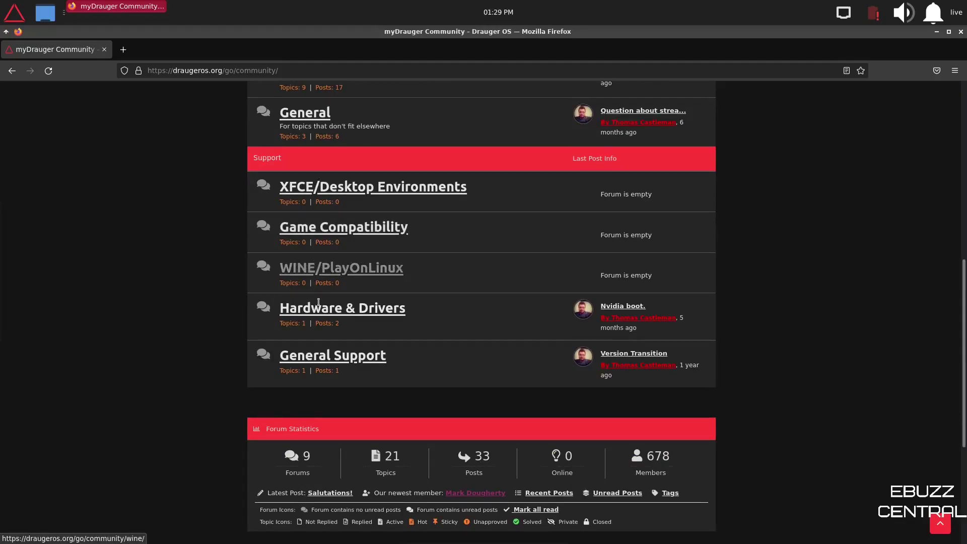
scroll(333, 313, "down", 2)
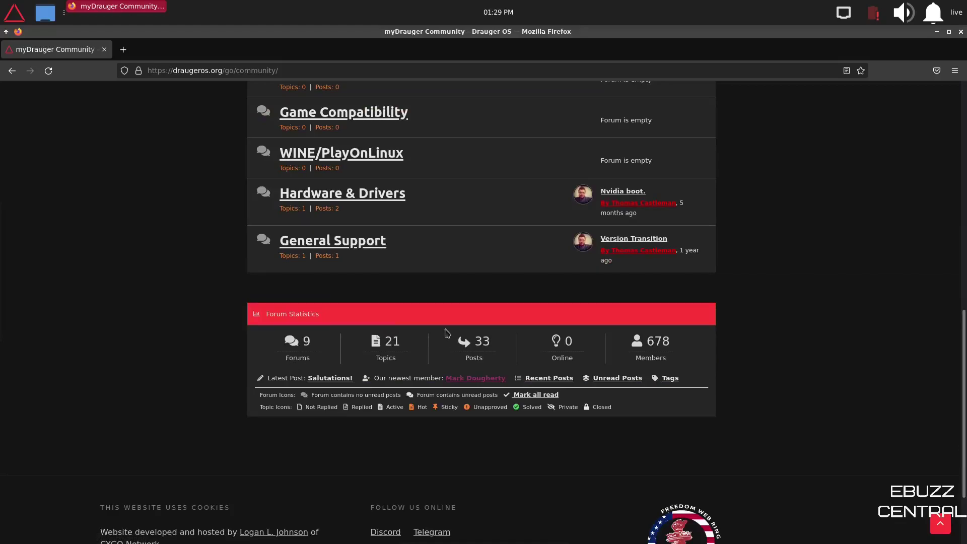
scroll(442, 336, "down", 1)
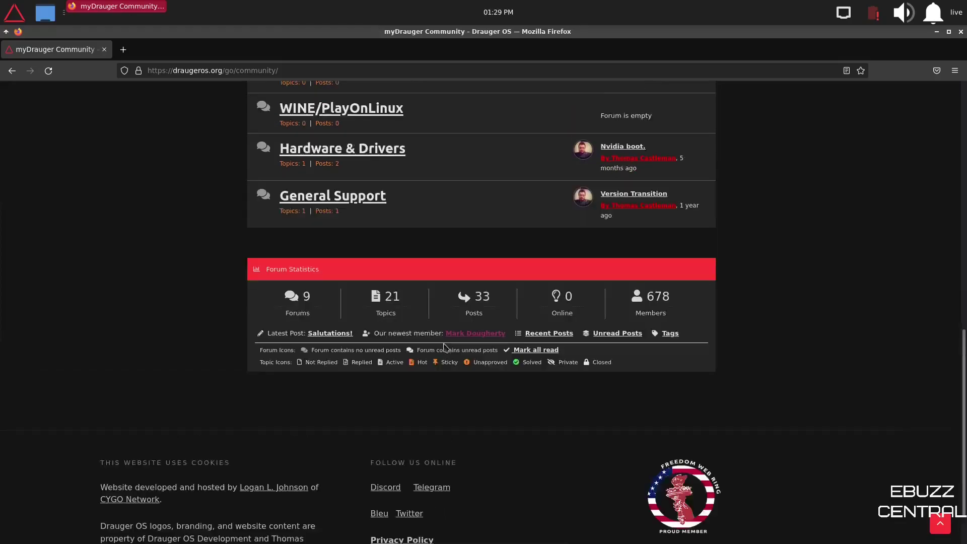
scroll(441, 337, "up", 12)
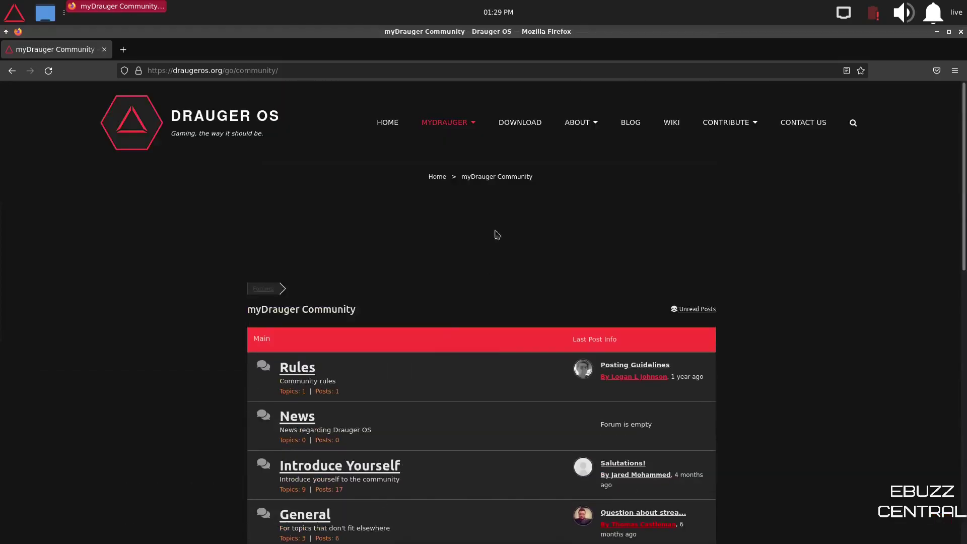
left_click(390, 125)
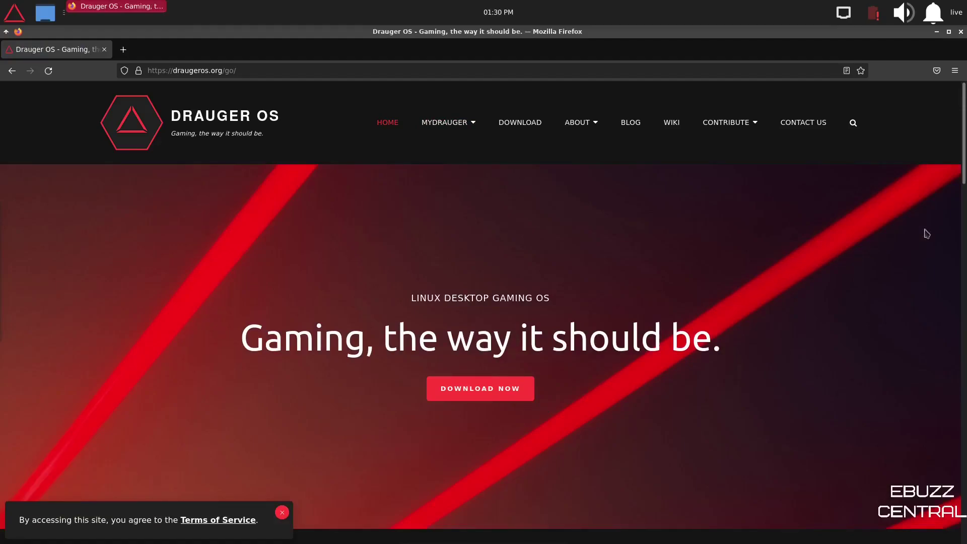
Step: Close Firefox and bring up the top panel's context menu with its Panel submenu
left_click(962, 35)
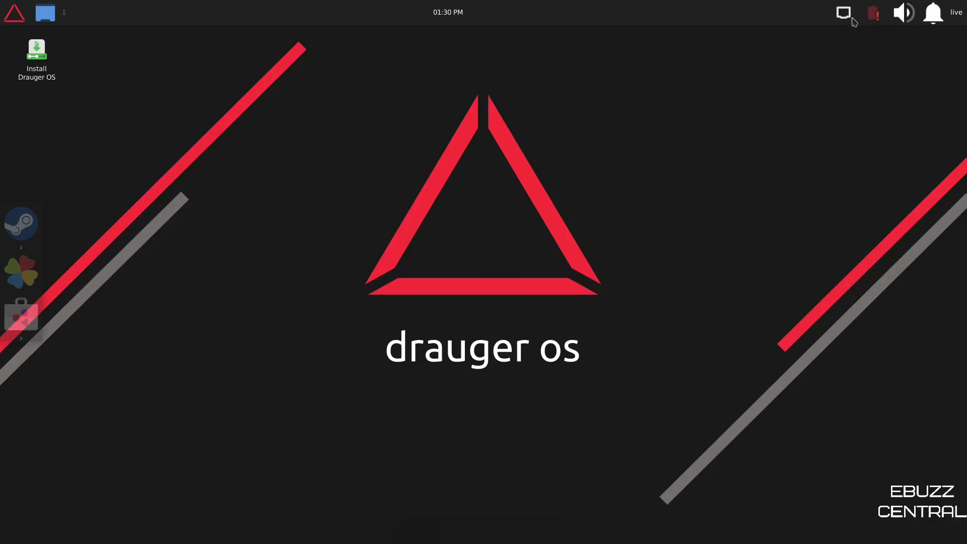
right_click(654, 19)
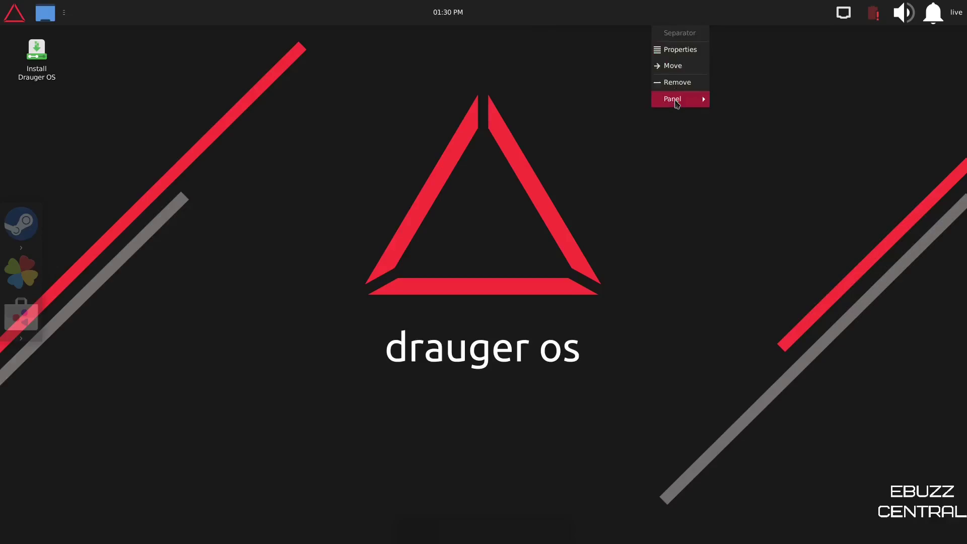
mouse_move(676, 103)
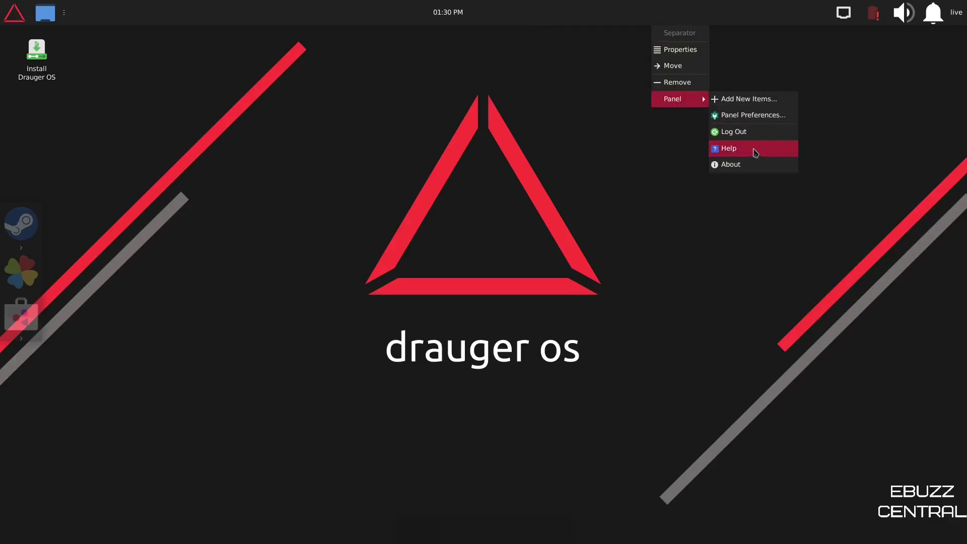
Step: Set the panel row size to 28 pixels, try a tan background, then restore the dark one
left_click(754, 115)
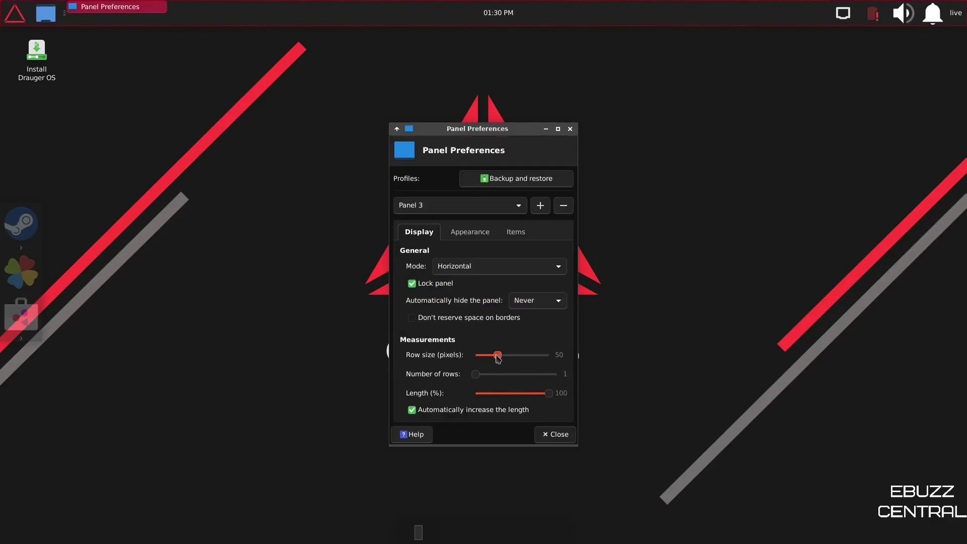
left_click_drag(497, 355, 482, 356)
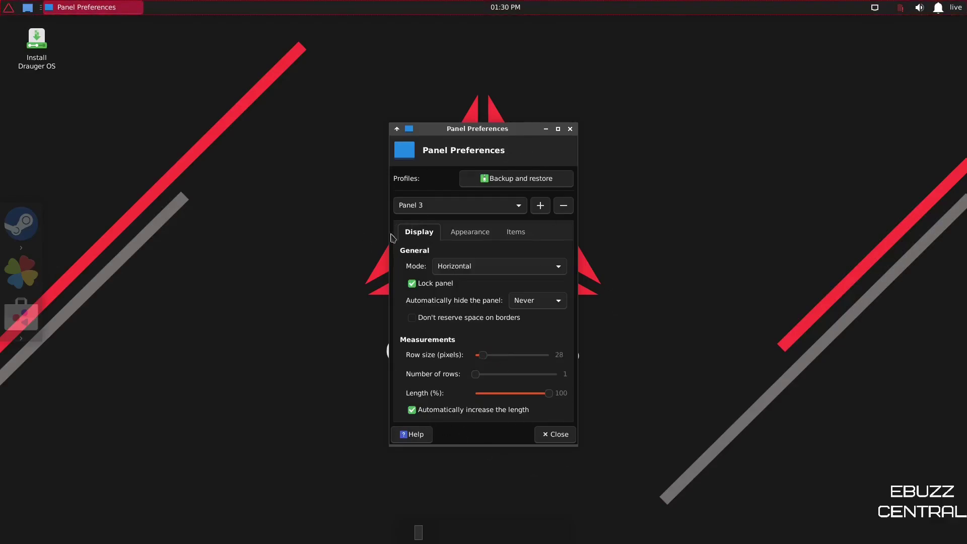
left_click(461, 239)
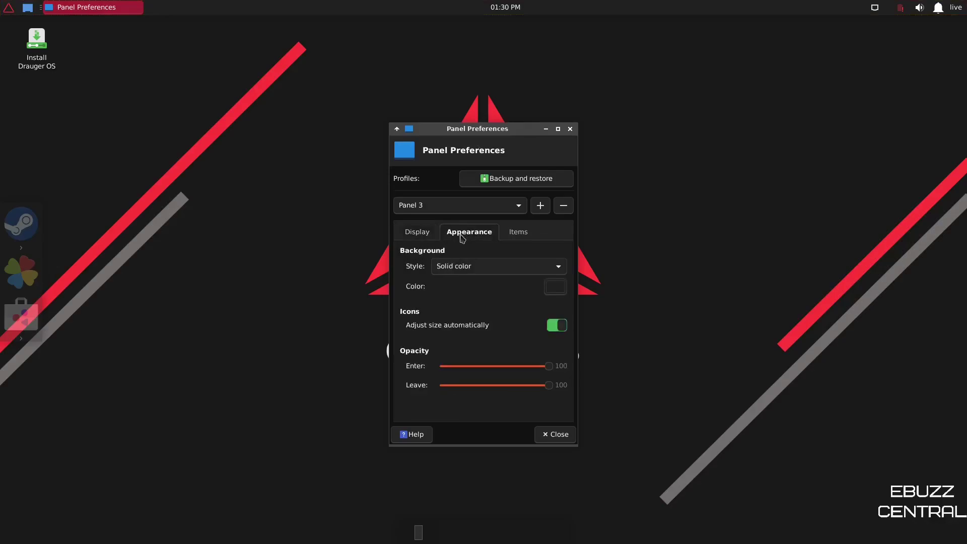
left_click(559, 287)
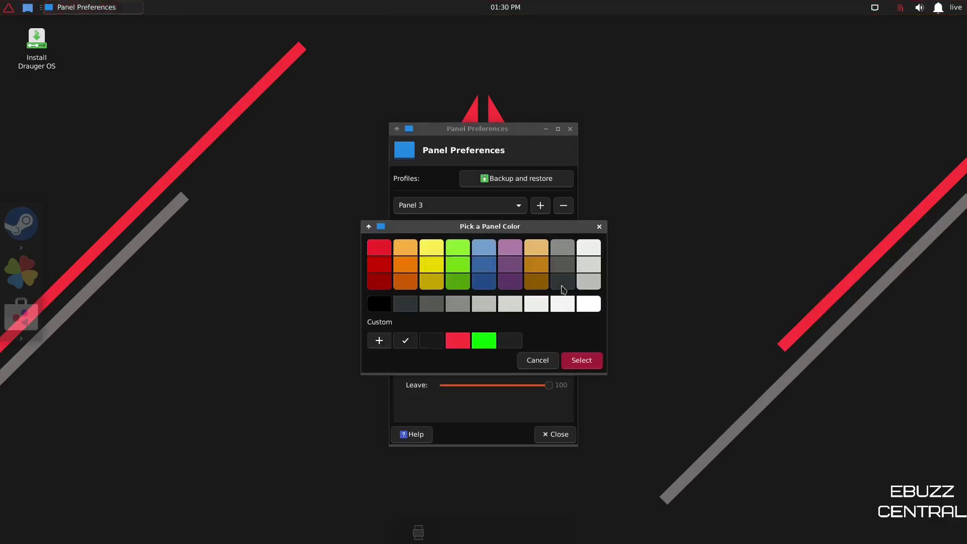
left_click(579, 360)
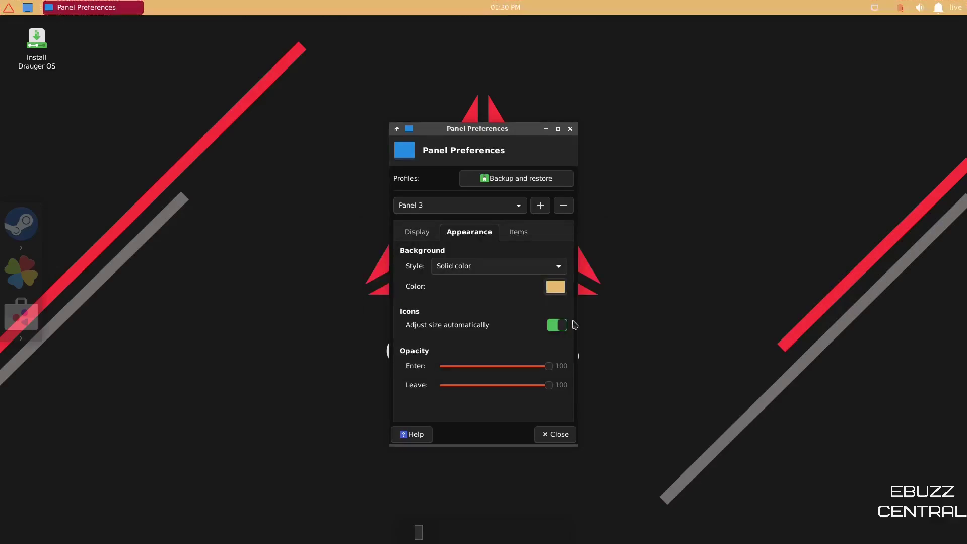
left_click(557, 287)
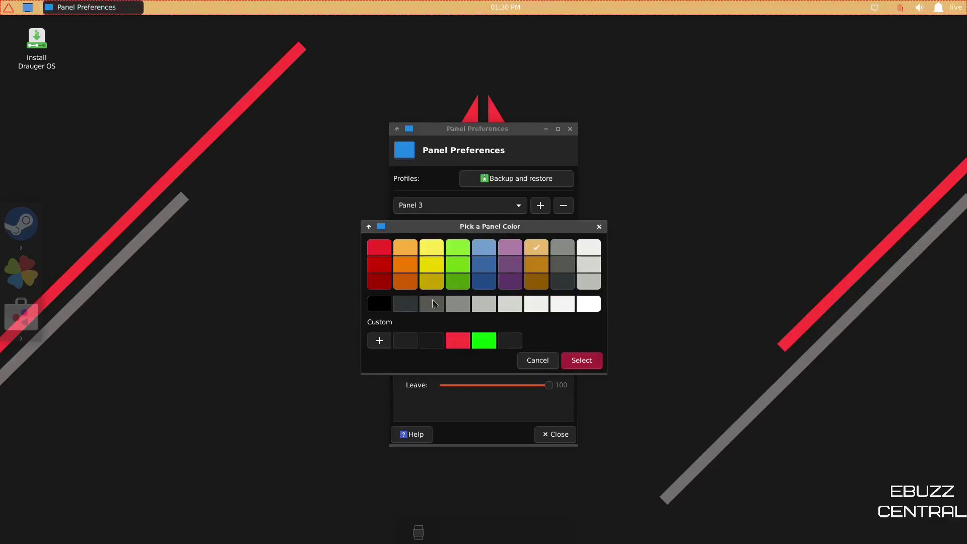
left_click(432, 341)
left_click(579, 362)
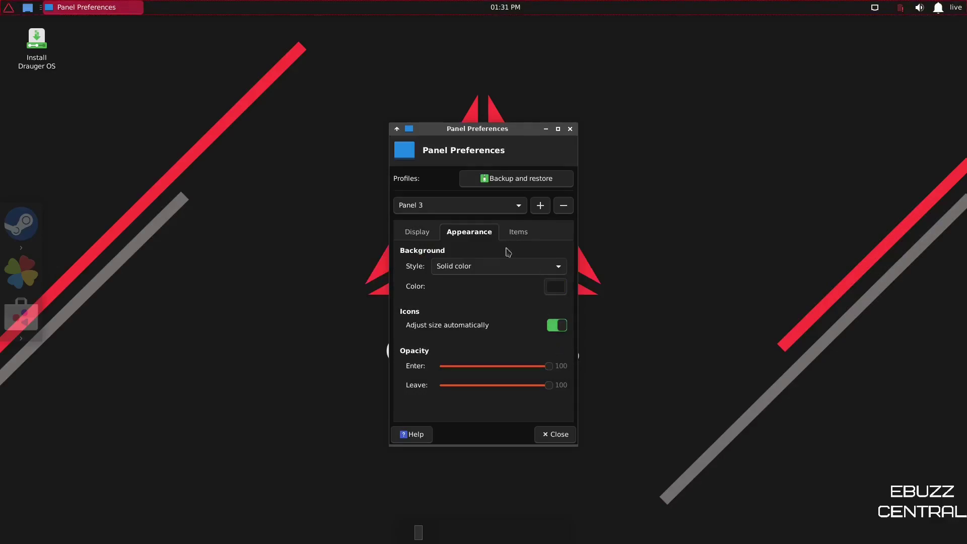
Step: Look through the panel's Items list and select the Show Desktop item
left_click(518, 232)
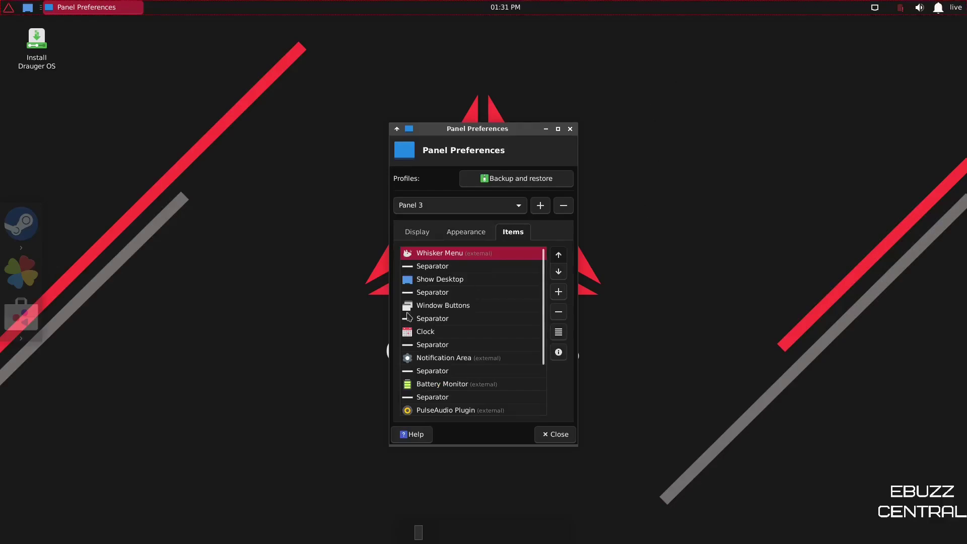
scroll(455, 318, "down", 3)
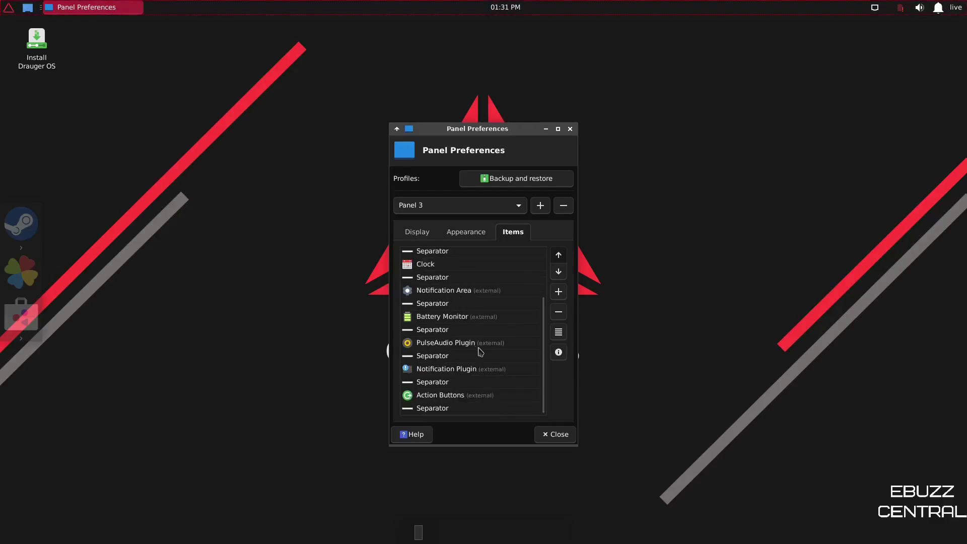
scroll(423, 325, "up", 3)
left_click(430, 282)
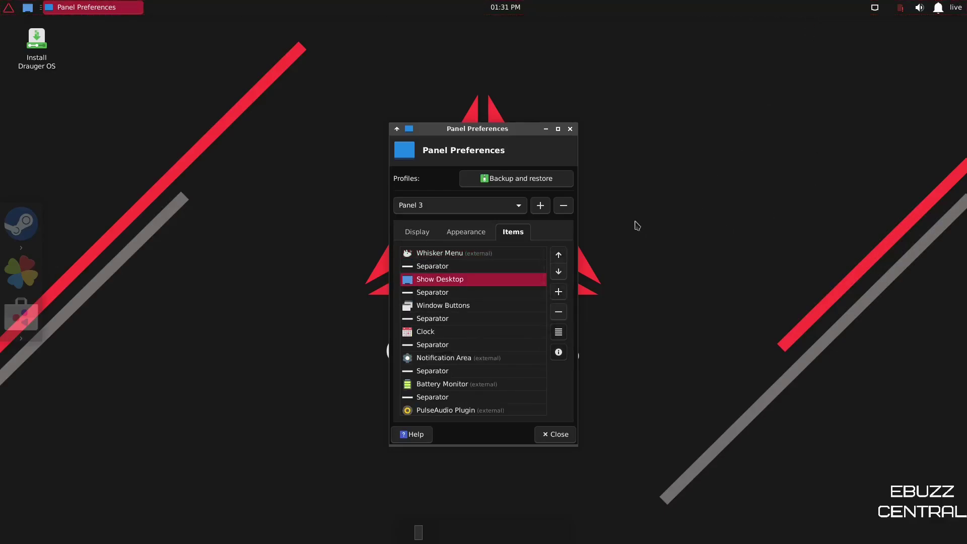
Step: Close Panel Preferences, check the October 2021 calendar from the clock, and open the Whisker Menu
left_click(556, 436)
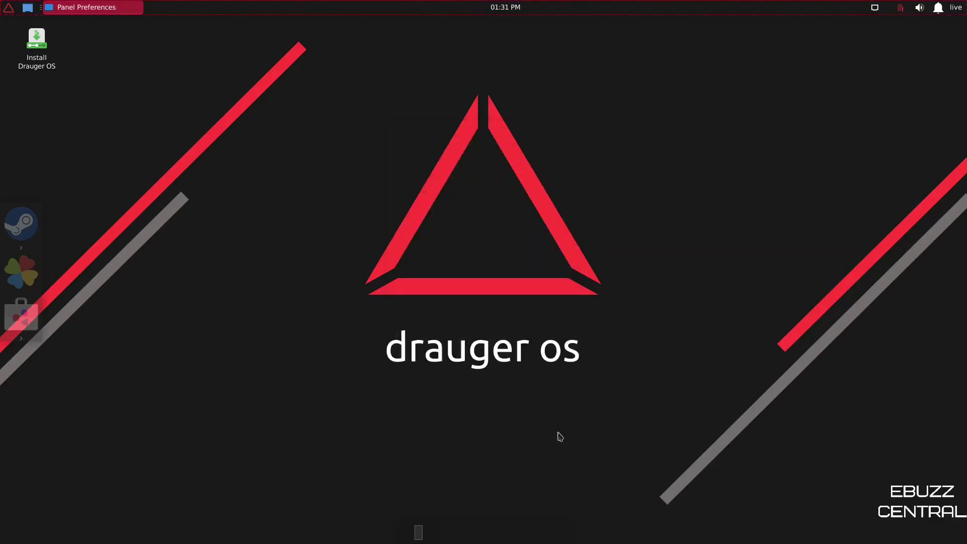
left_click(457, 8)
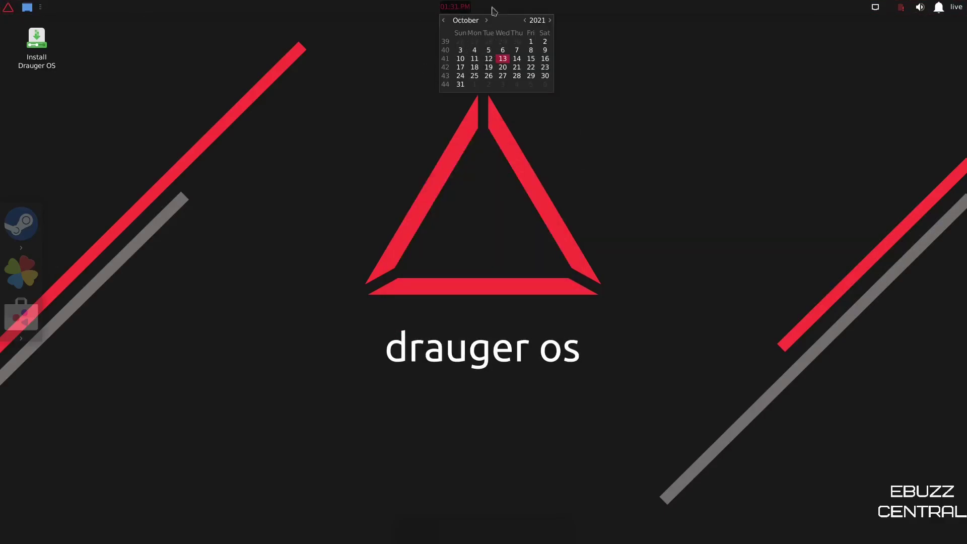
left_click(296, 131)
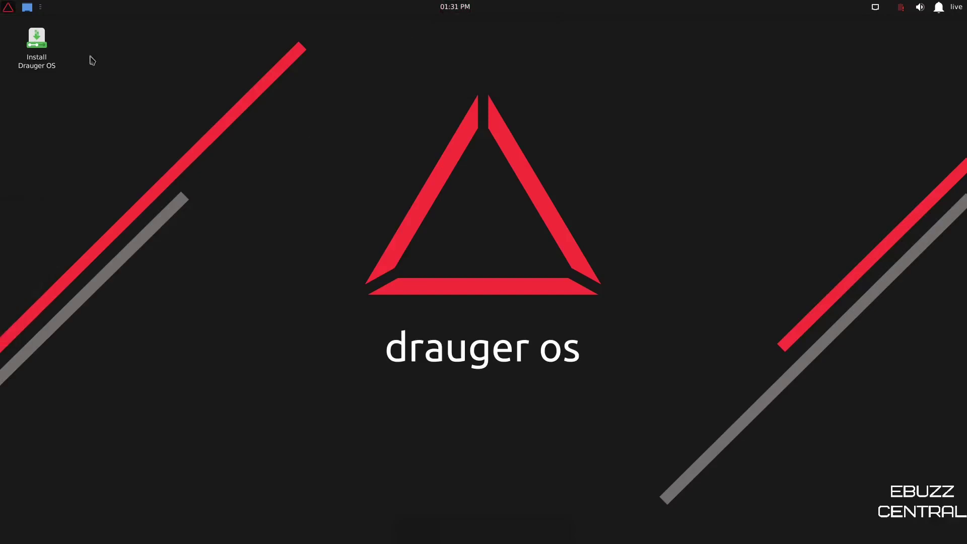
left_click(9, 7)
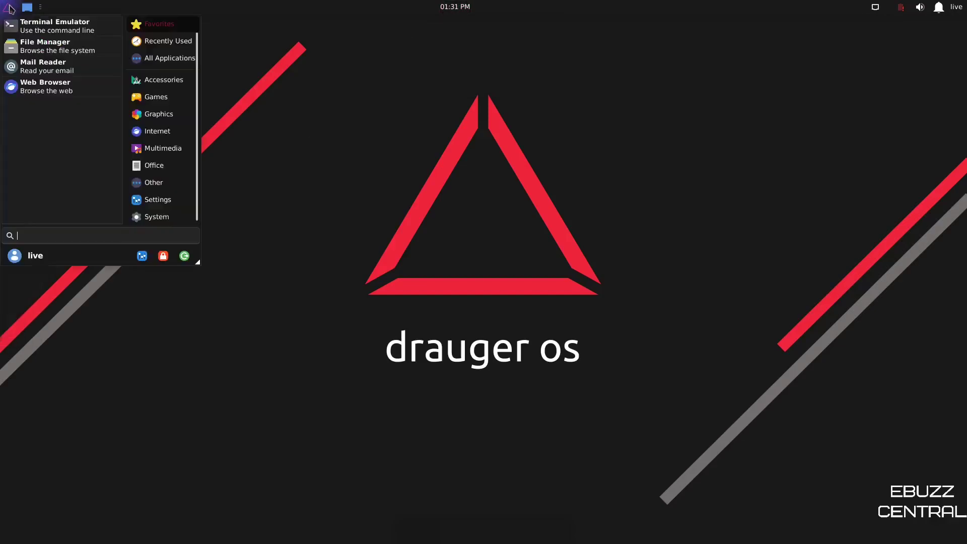
Step: Launch Terminal Emulator and run htop, then top, to list running processes
left_click(33, 29)
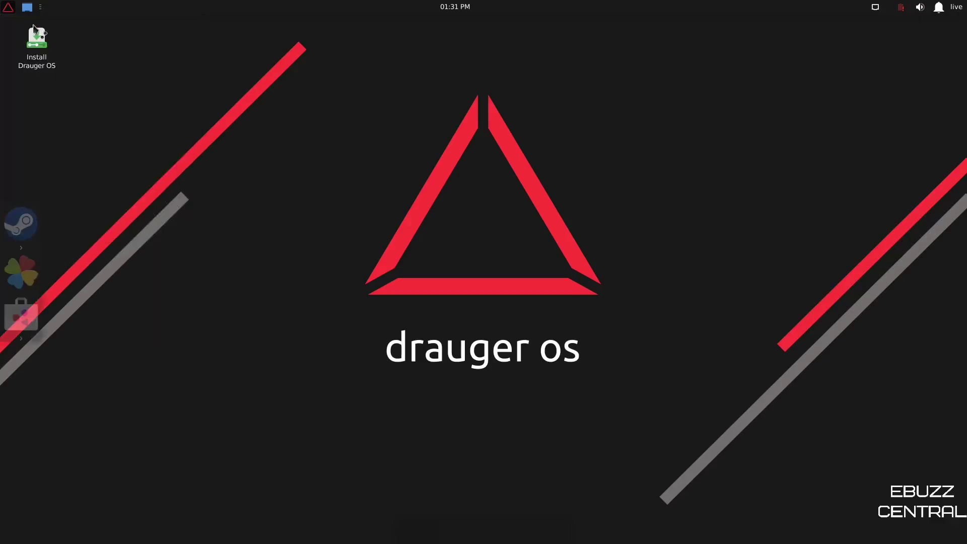
type("htop")
key("Return")
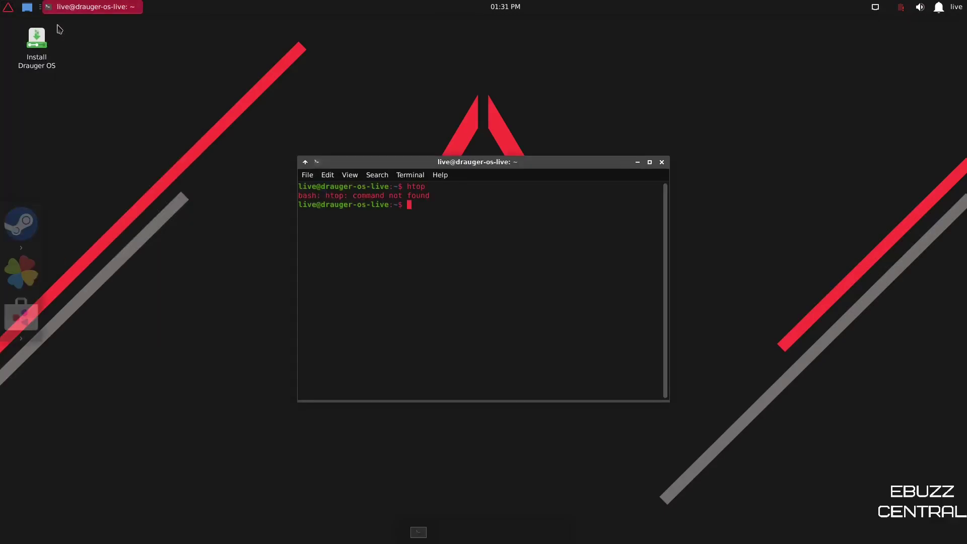
type("top")
key("Return")
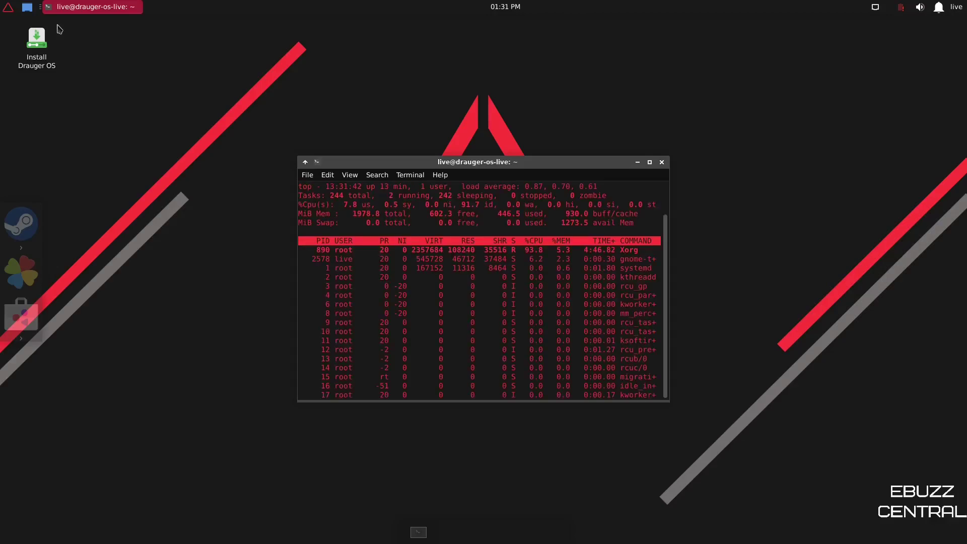
Step: Maximize and restore the terminal, close it despite the running process, and reopen the Whisker Menu
left_click(650, 163)
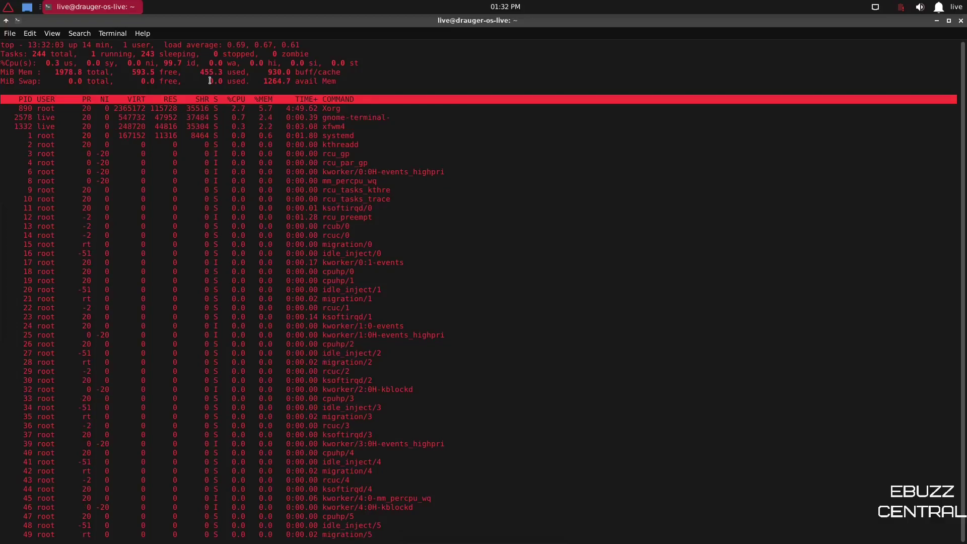
left_click(948, 21)
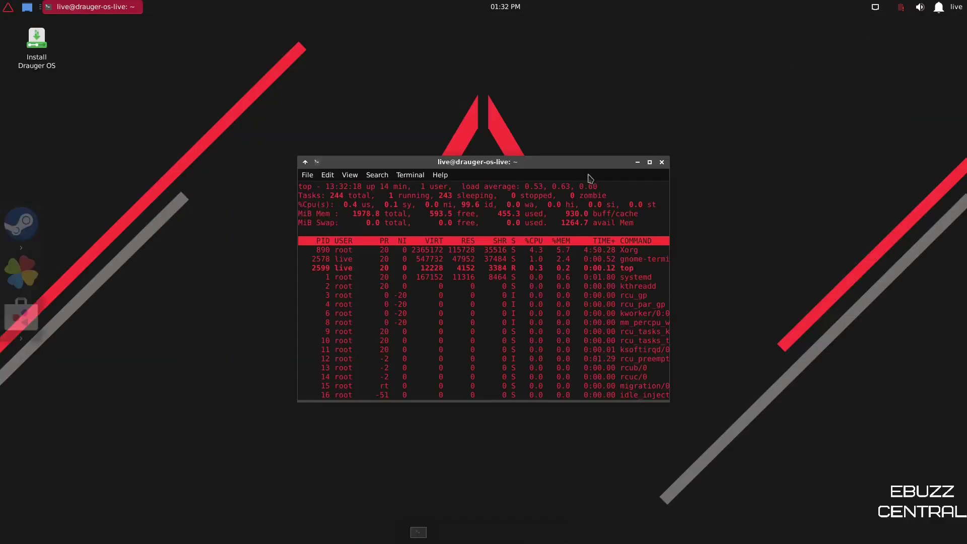
left_click(661, 162)
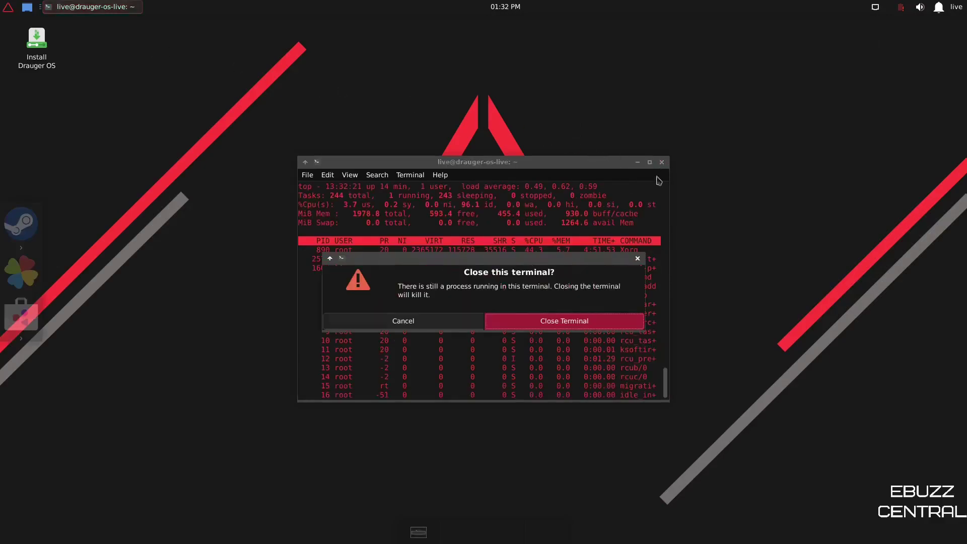
left_click(547, 322)
left_click(8, 7)
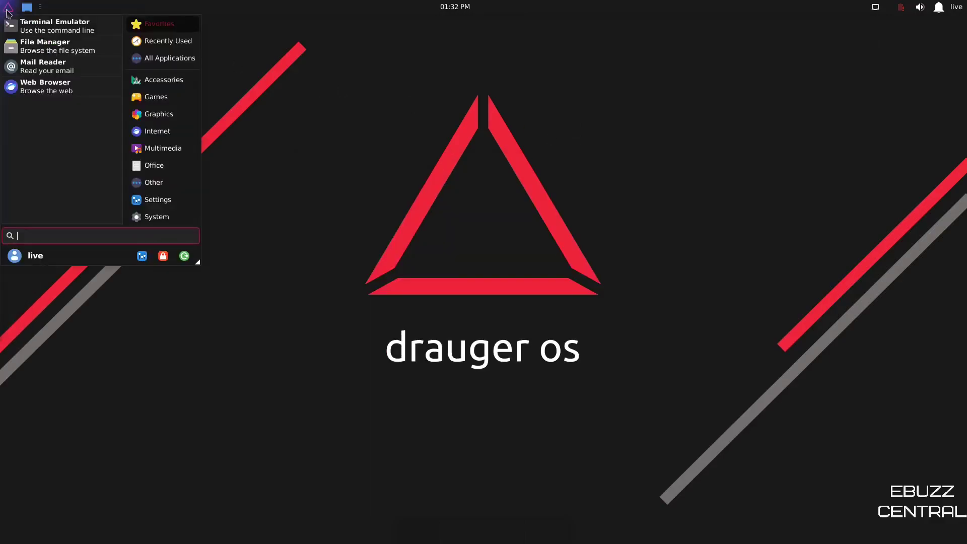
Step: Open Nemo at Home in a smaller, repositioned window and view then close About Nemo
left_click(37, 48)
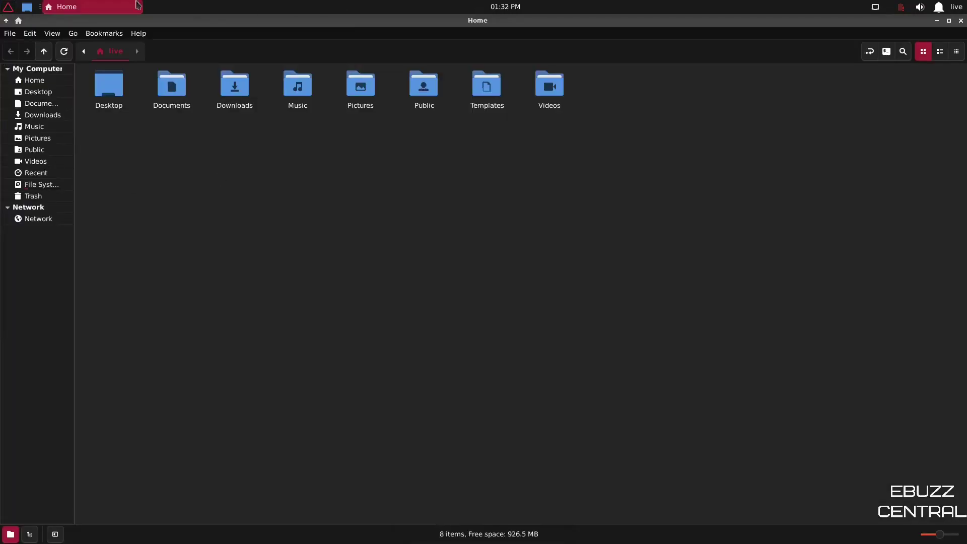
left_click(949, 21)
left_click_drag(636, 25, 261, 175)
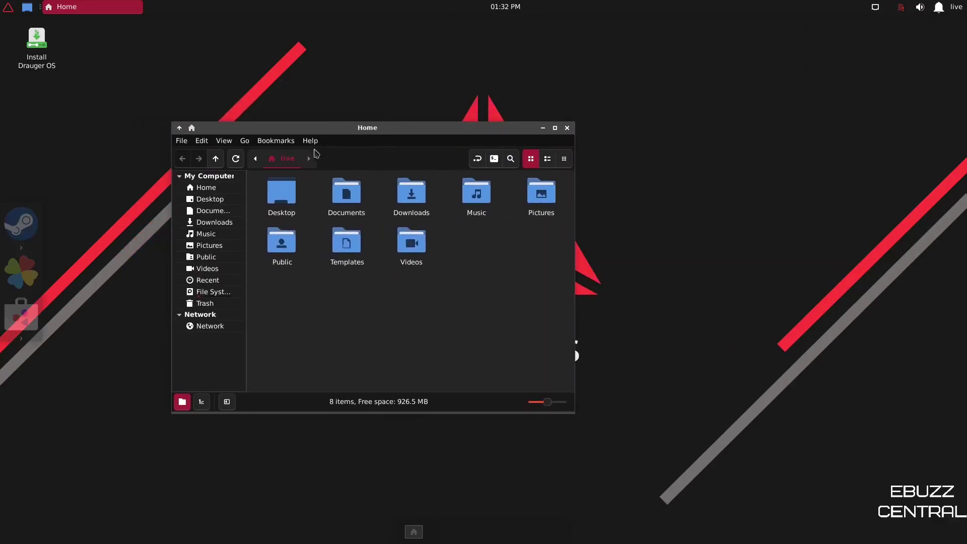
left_click(310, 141)
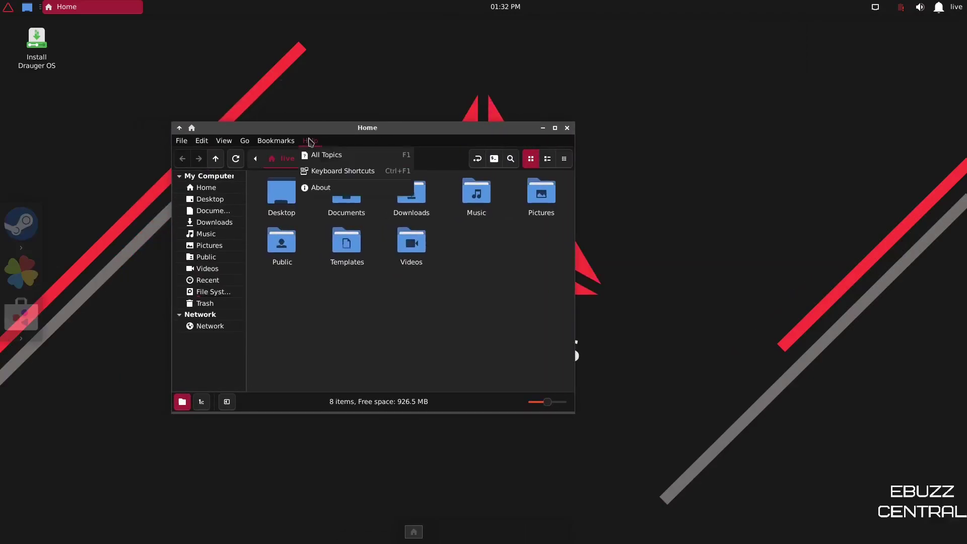
left_click(318, 189)
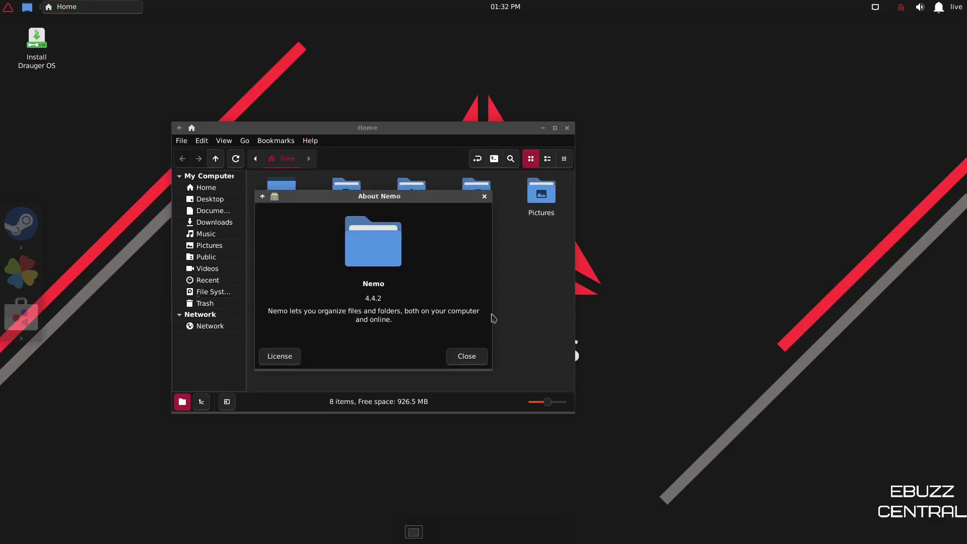
left_click(466, 357)
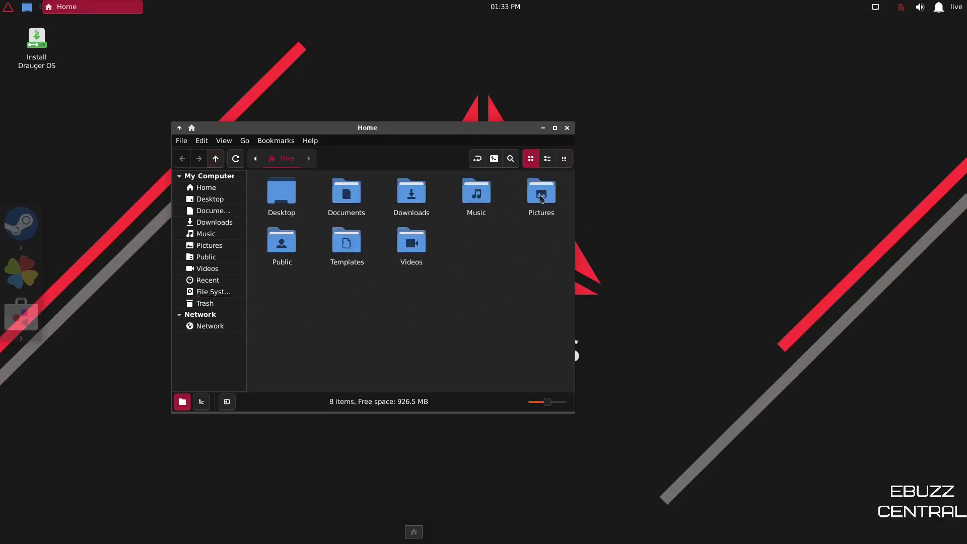
Step: Try list, compact and icon views, then drag Videos up the sidebar below Desktop
left_click(550, 160)
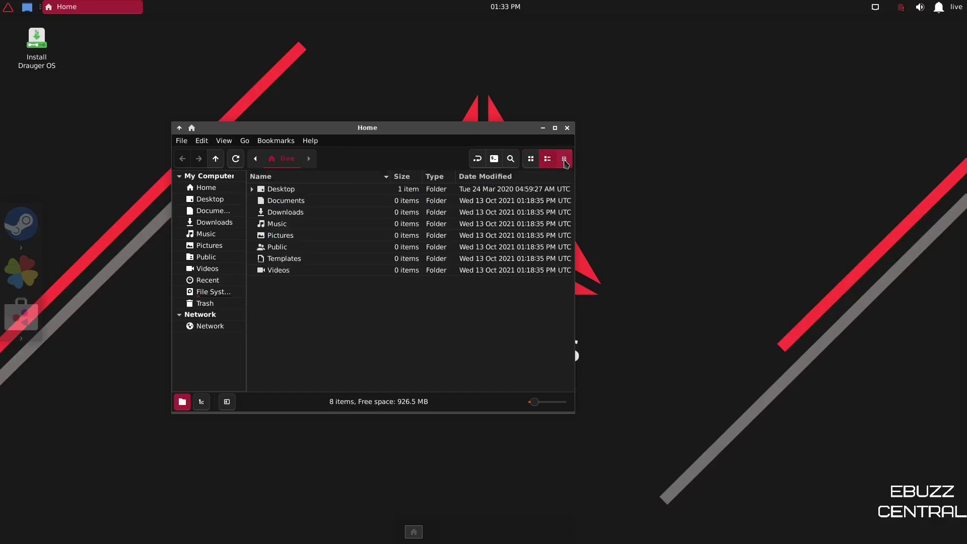
left_click(564, 159)
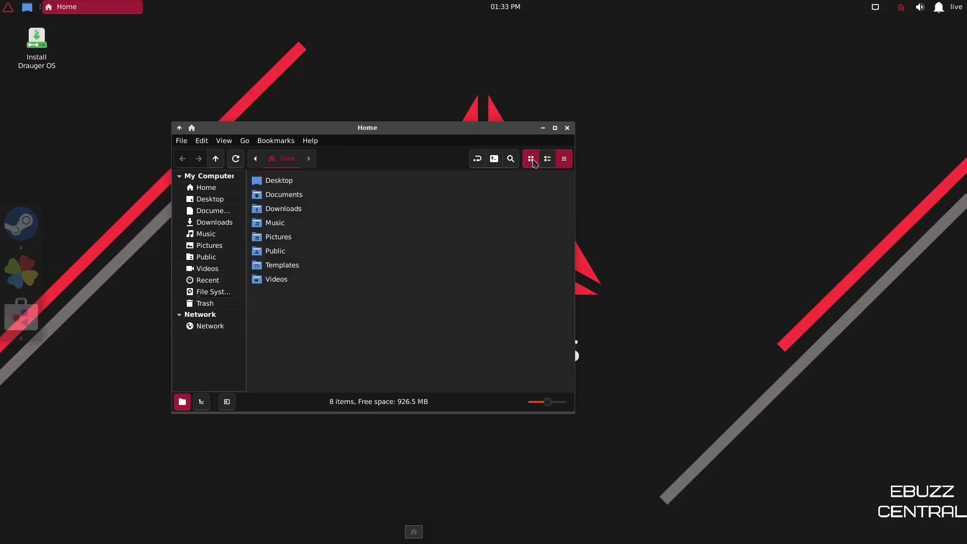
left_click(531, 159)
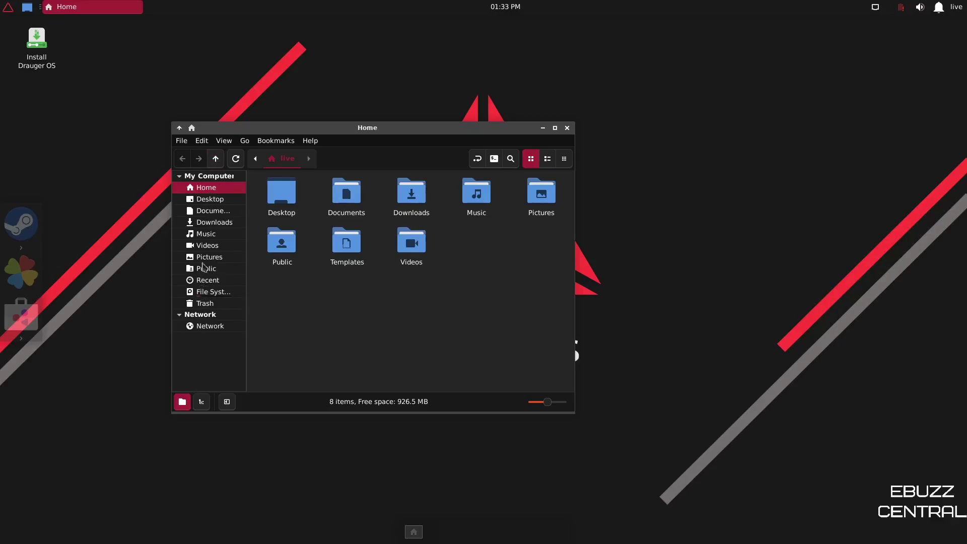
left_click(205, 247)
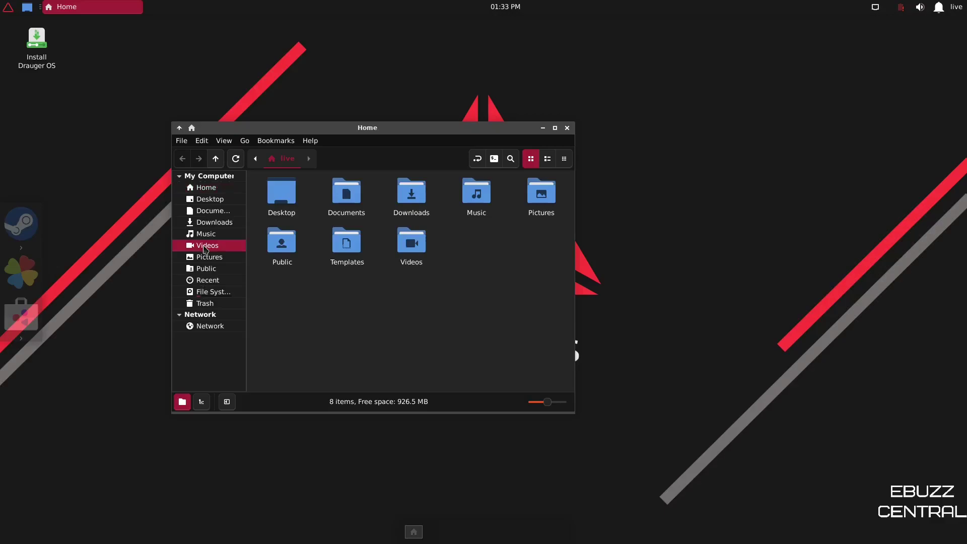
left_click_drag(205, 249, 205, 199)
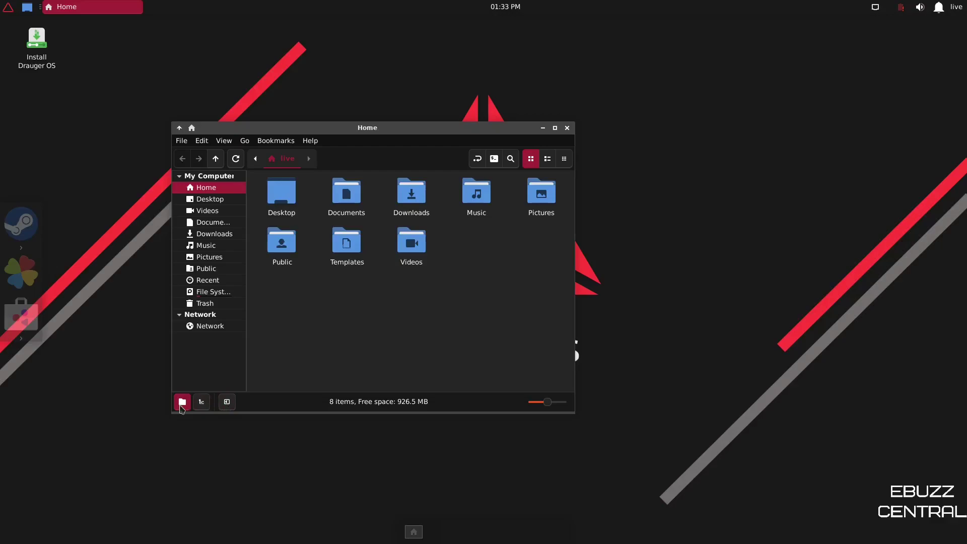
Step: Cycle the sidebar through tree and hidden back to Places, then move the window toward the centre
left_click(202, 401)
left_click(227, 402)
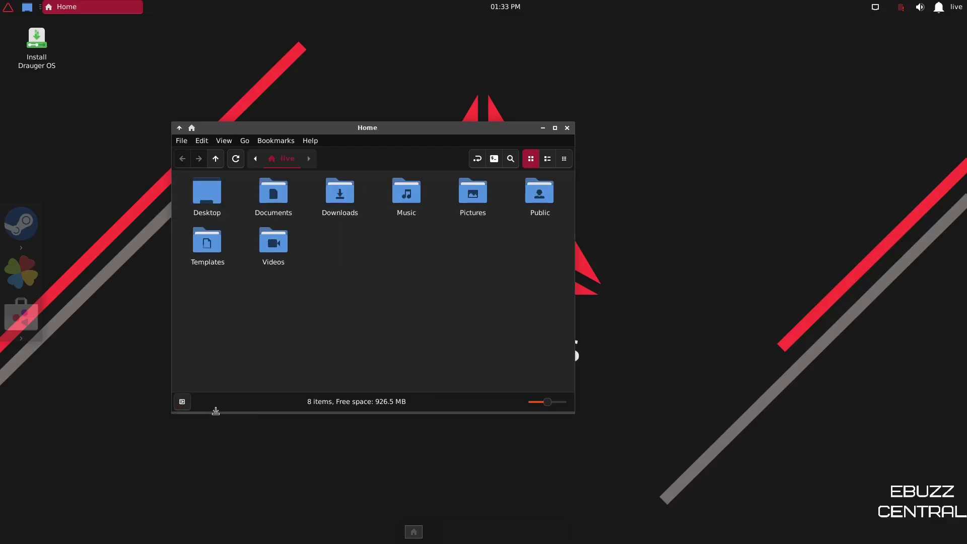
left_click(183, 401)
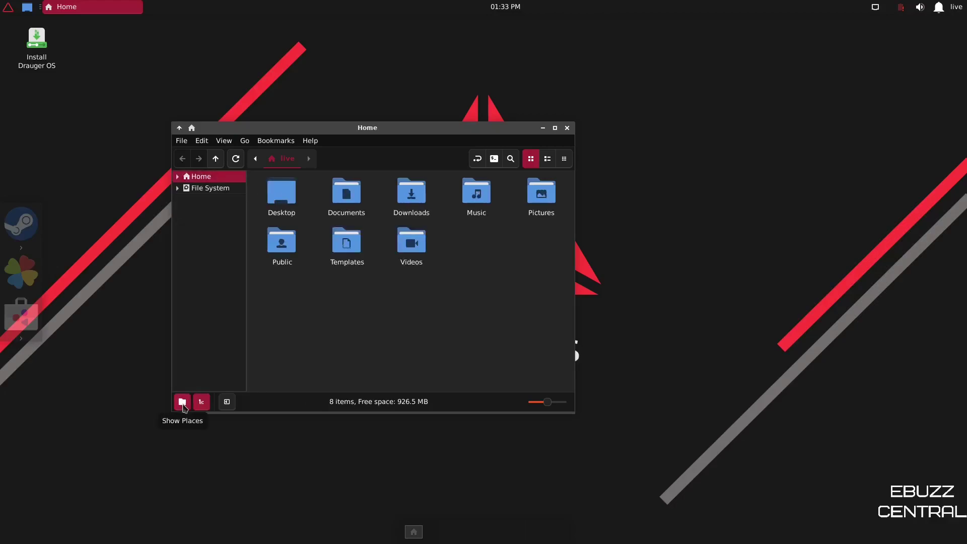
left_click(182, 402)
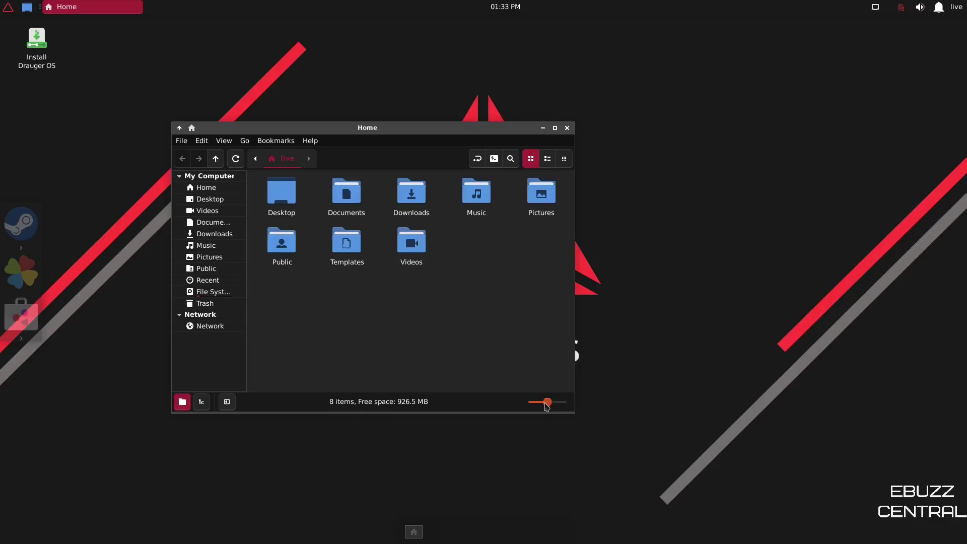
scroll(549, 406, "down", 1)
scroll(549, 406, "up", 1)
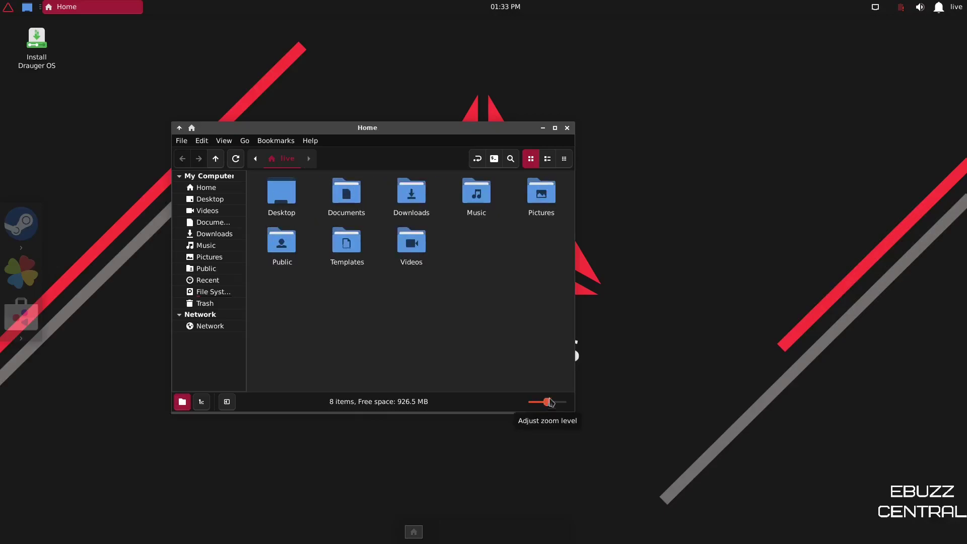
left_click_drag(410, 133, 531, 119)
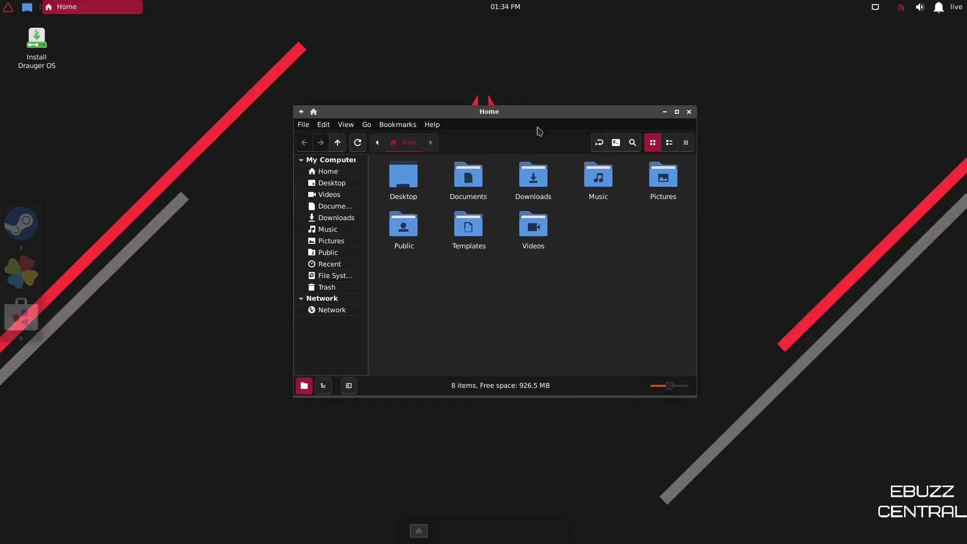
Step: Close Nemo, launch Mail Reader, and dismiss its Choose Preferred Application prompt without picking one
left_click(689, 112)
left_click(8, 6)
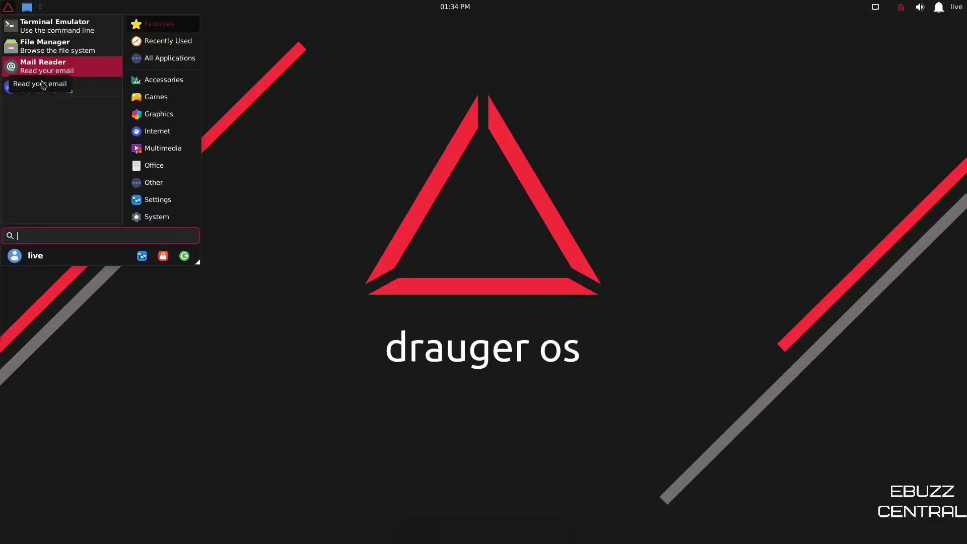
left_click(40, 74)
left_click(559, 277)
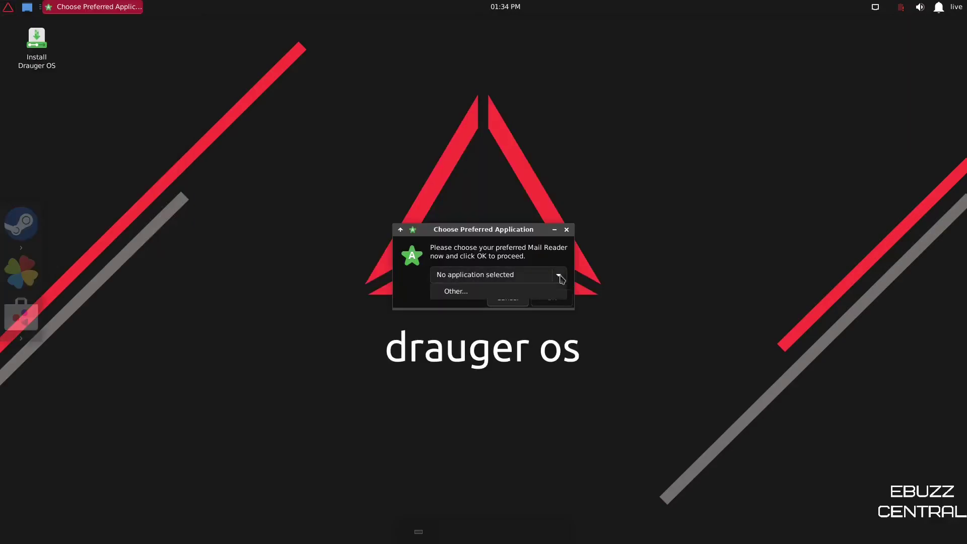
left_click(568, 230)
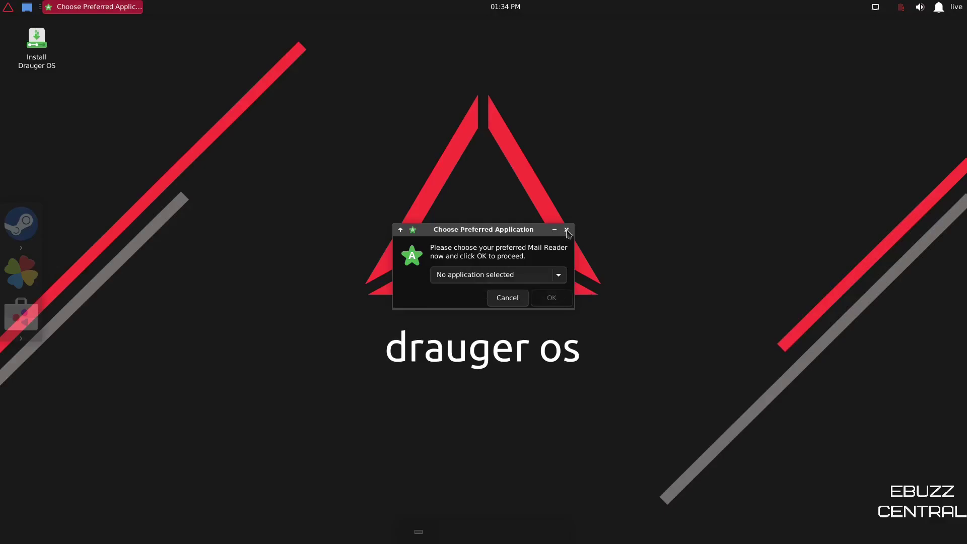
left_click(567, 230)
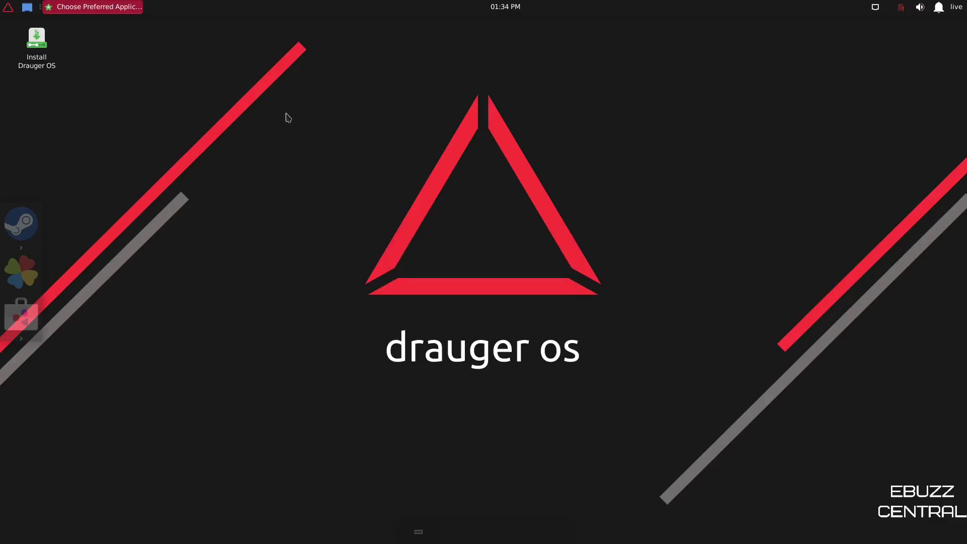
Step: In the Whisker Menu, go from Accessories to the Games category showing GameHub, Lutris and Steam
left_click(8, 8)
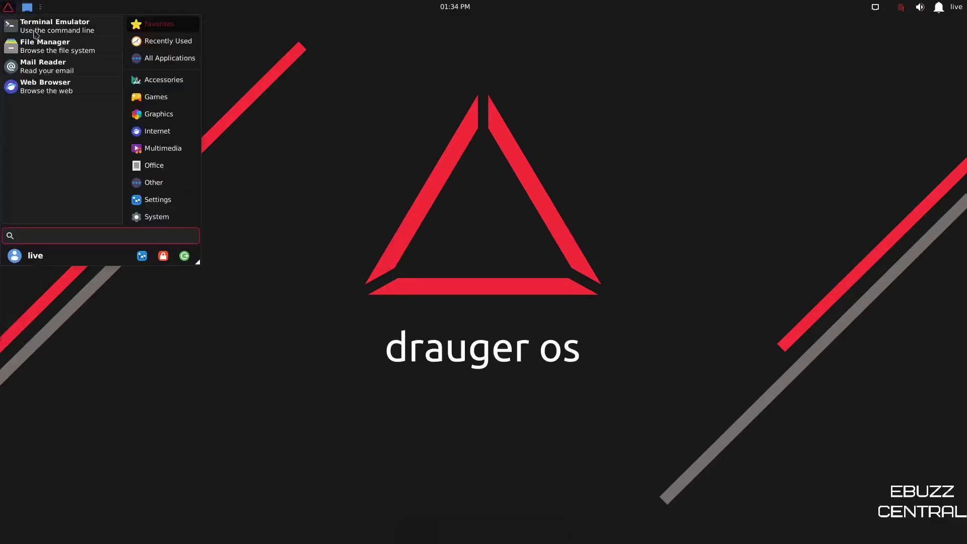
left_click(151, 82)
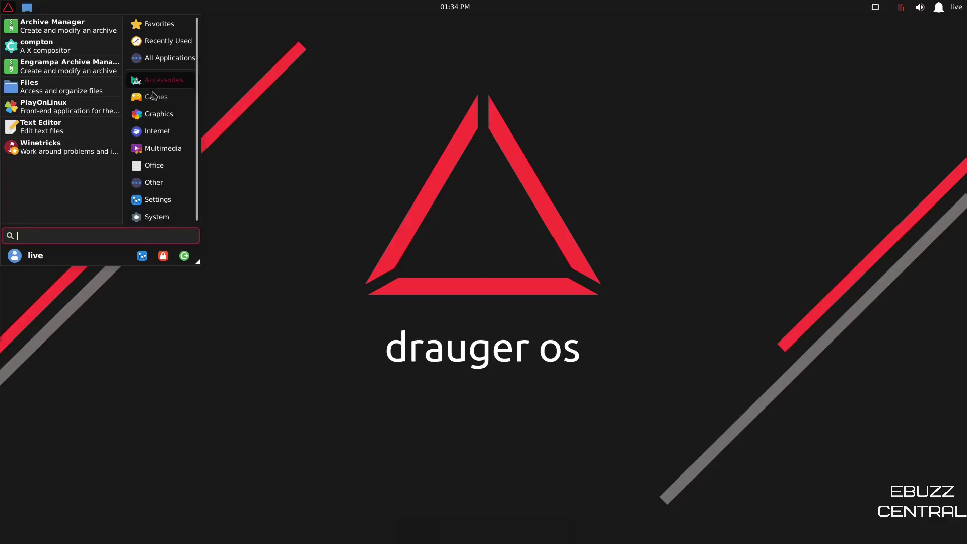
left_click(153, 100)
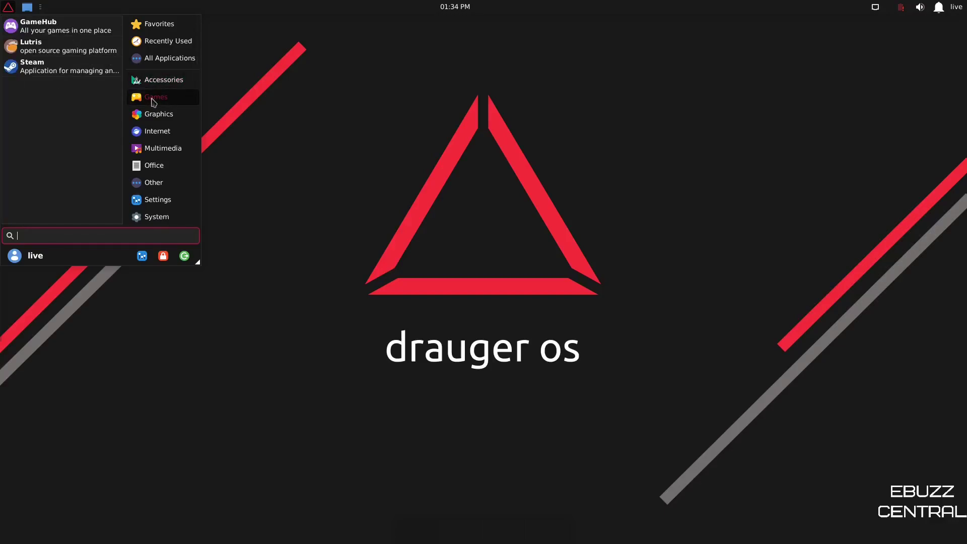
Step: Launch GameHub from Games and centre its 'All your games in one place' window
left_click(34, 28)
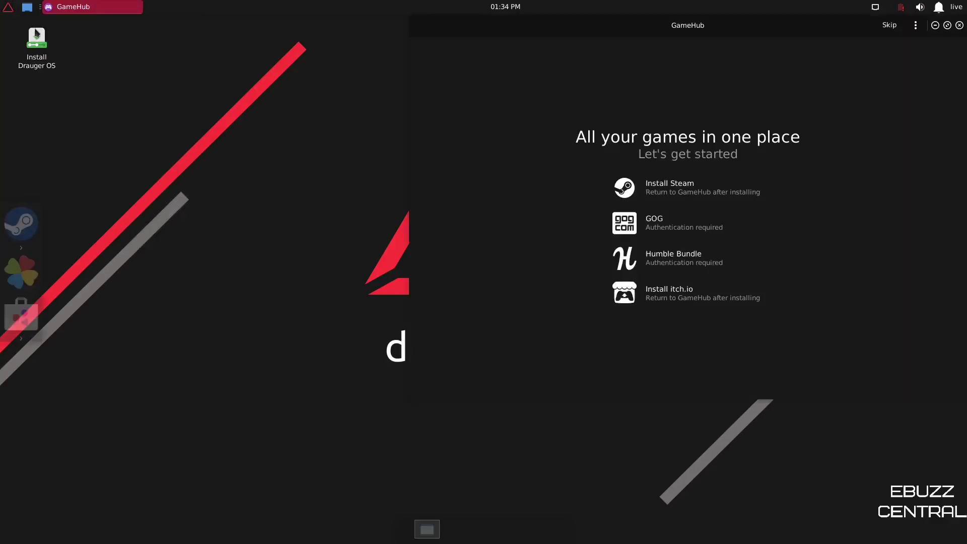
left_click_drag(719, 40, 554, 61)
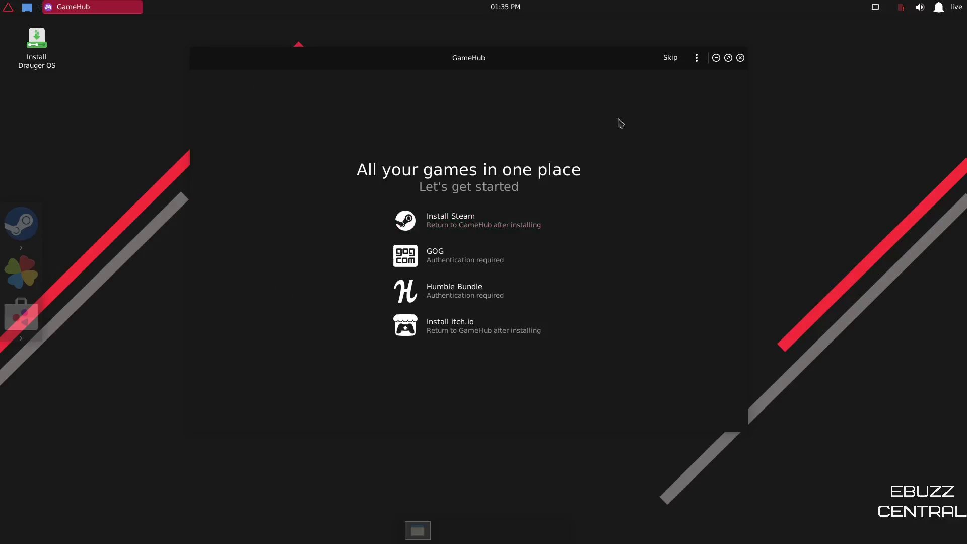
Step: Close GameHub and launch Lutris from the Whisker menu's Games category
left_click(740, 58)
left_click(8, 6)
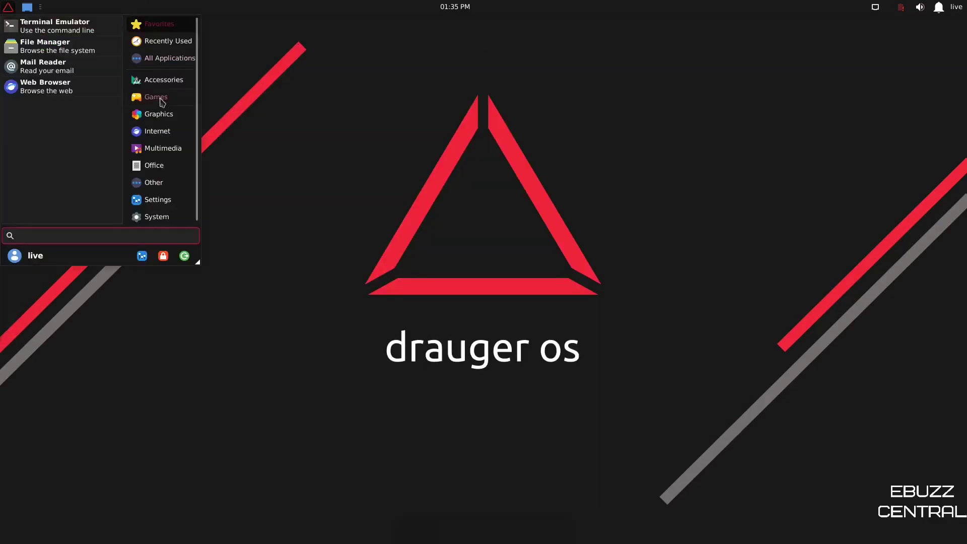
left_click(165, 98)
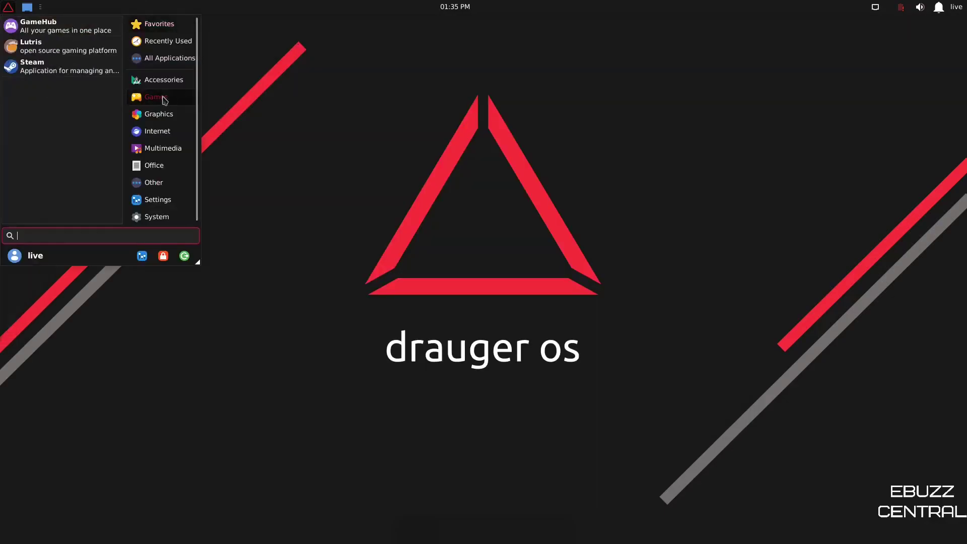
left_click(43, 52)
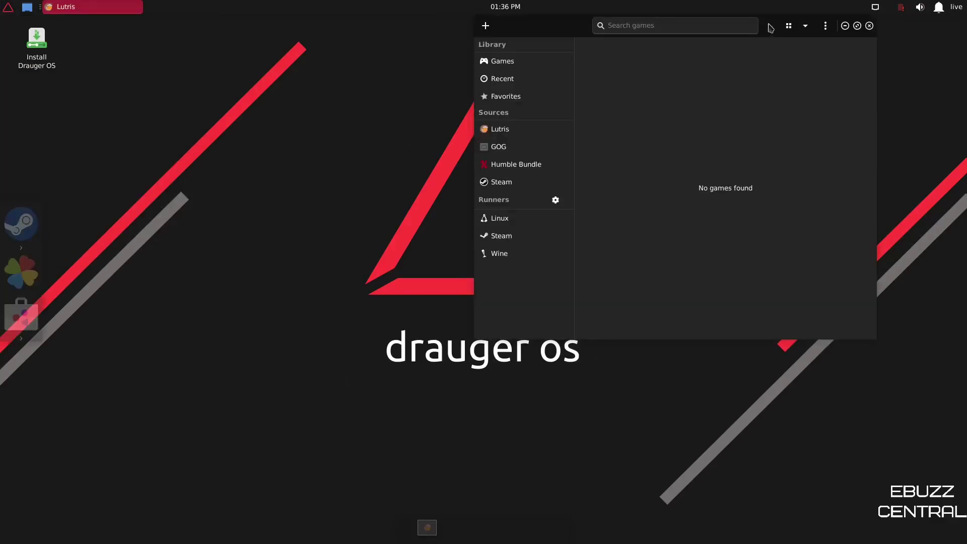
Step: Centre the Lutris window and view the Games library, Lutris source and empty Your Library tab
left_click_drag(770, 28, 512, 117)
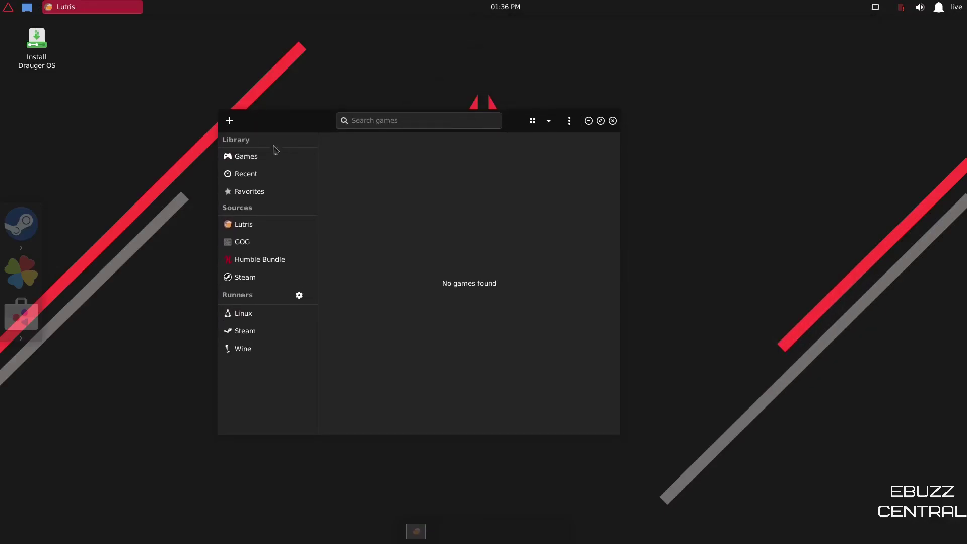
left_click(243, 158)
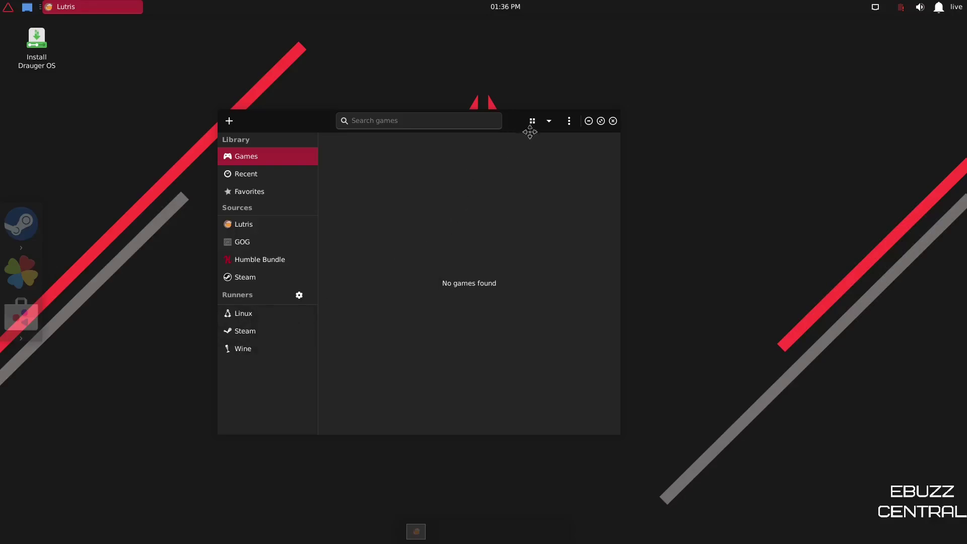
left_click_drag(544, 116, 583, 106)
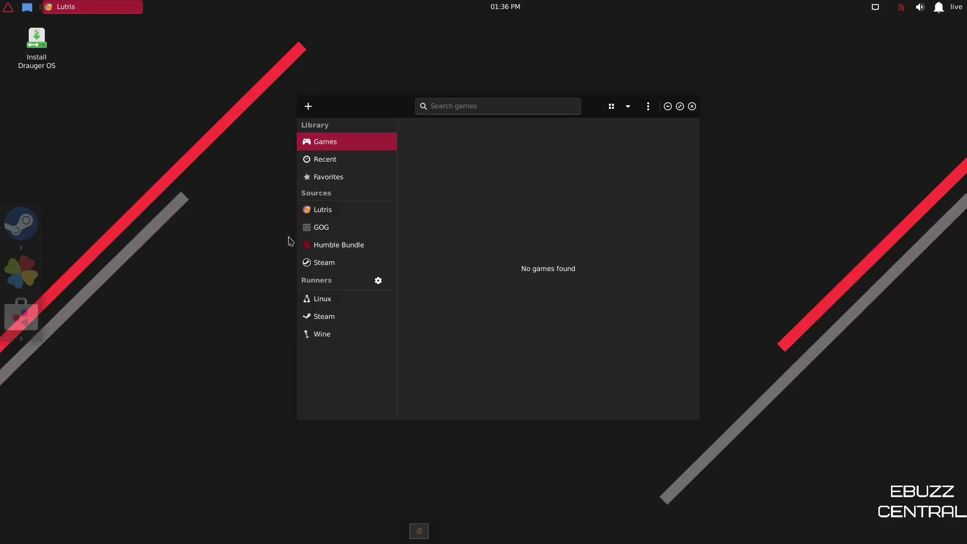
left_click(324, 215)
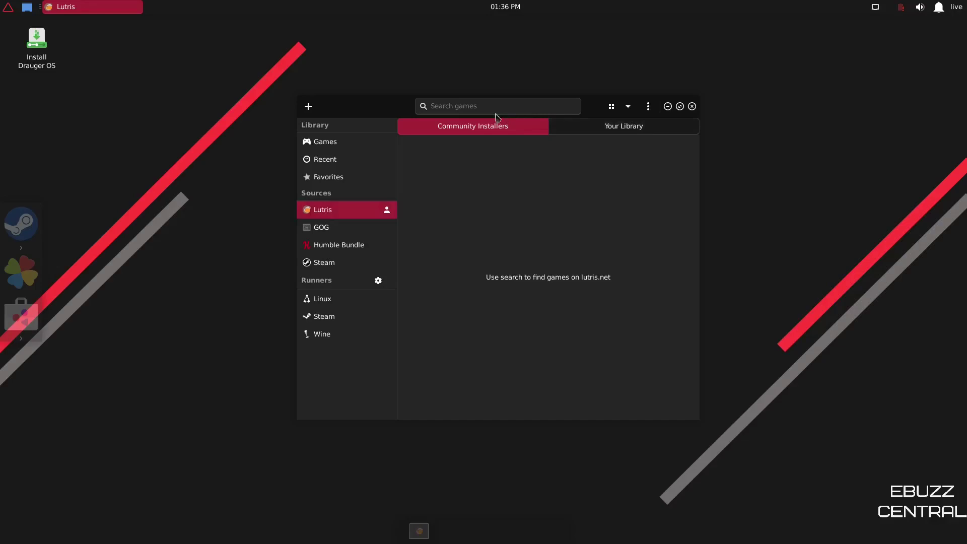
left_click(619, 130)
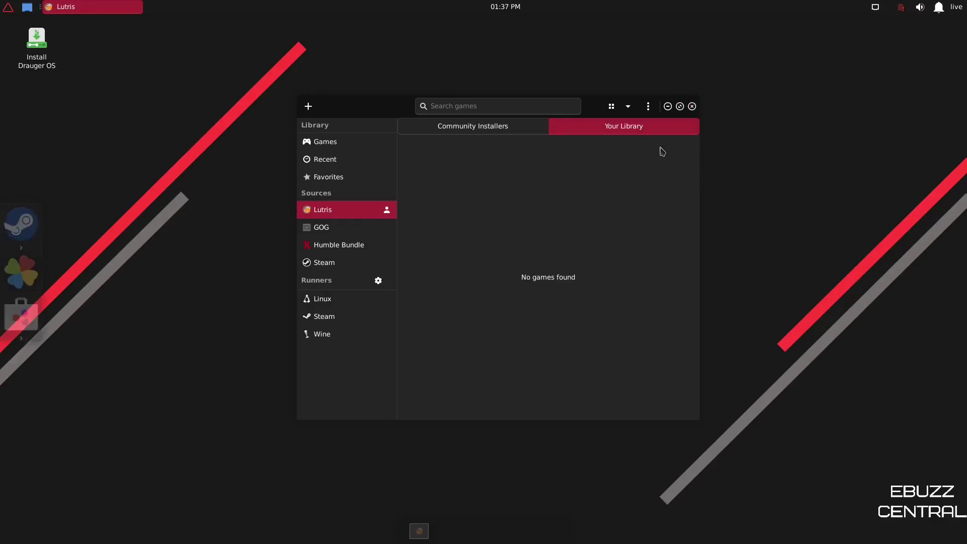
Step: Close Lutris and browse the menu's Games, Graphics, Internet, Multimedia, Office, Other and Settings categories
left_click(692, 106)
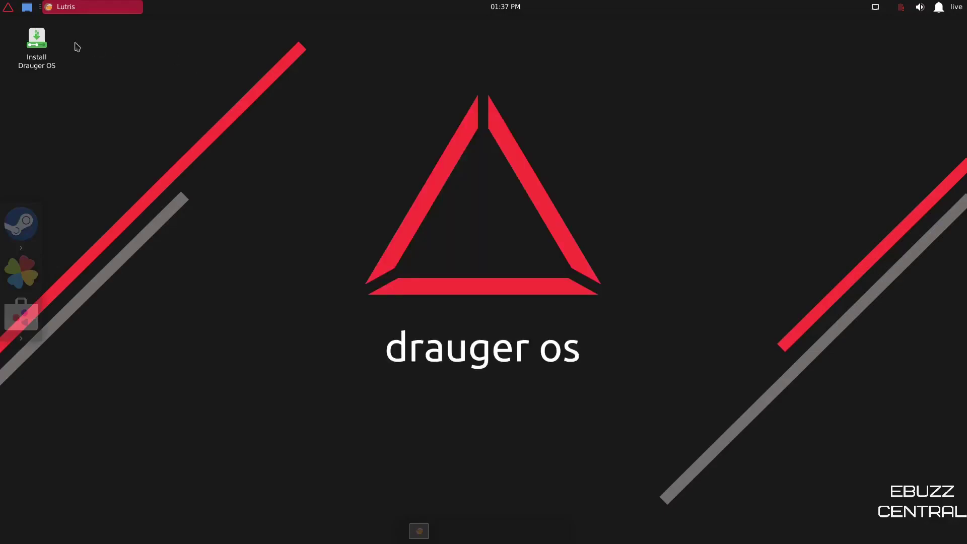
left_click(9, 8)
left_click(155, 100)
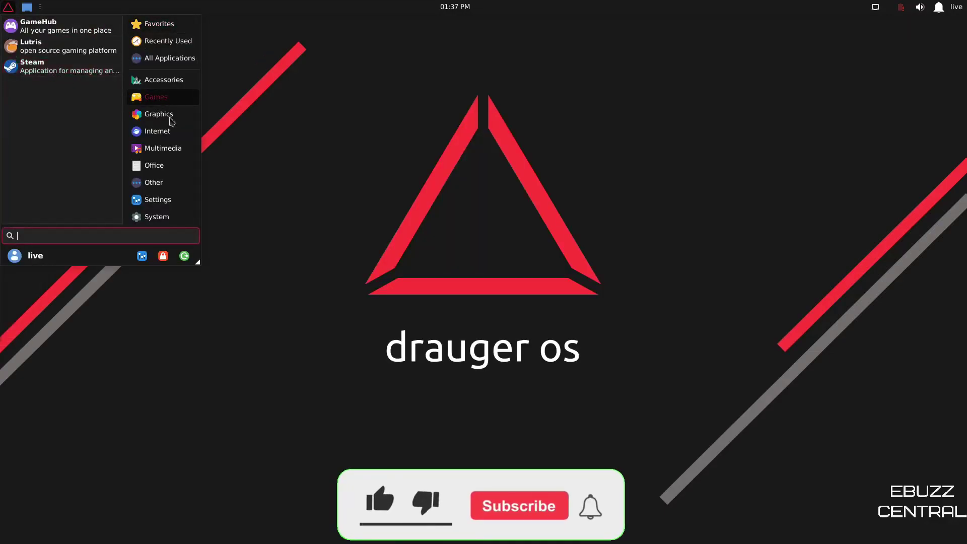
left_click(170, 121)
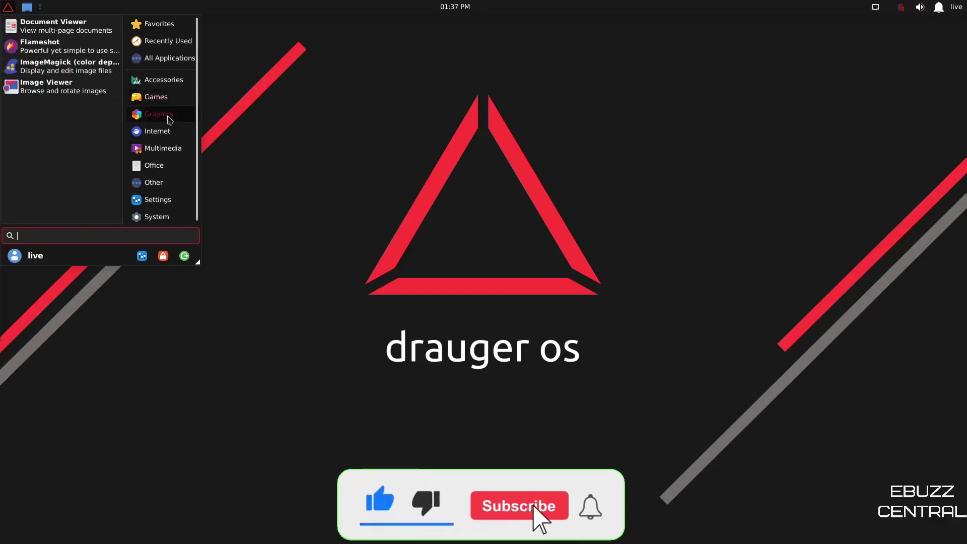
left_click(160, 134)
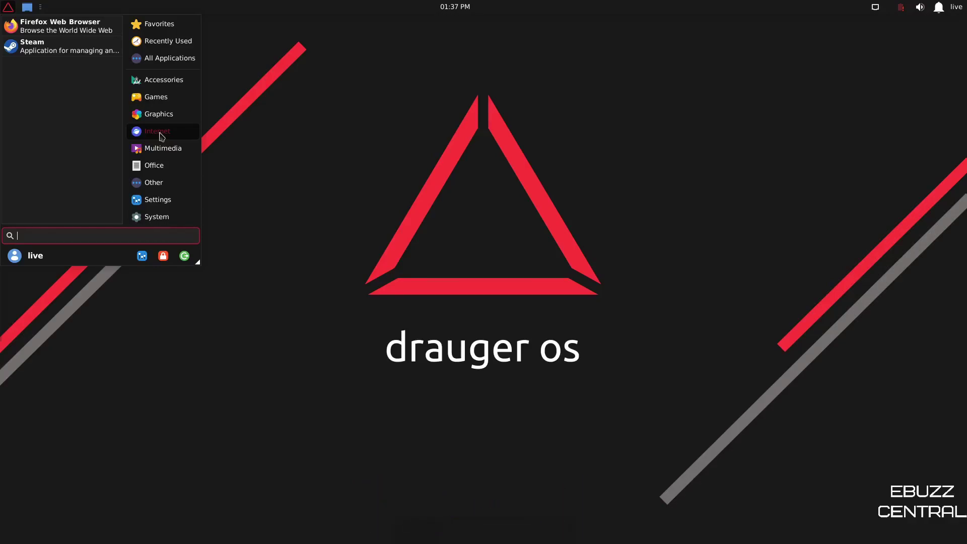
left_click(163, 152)
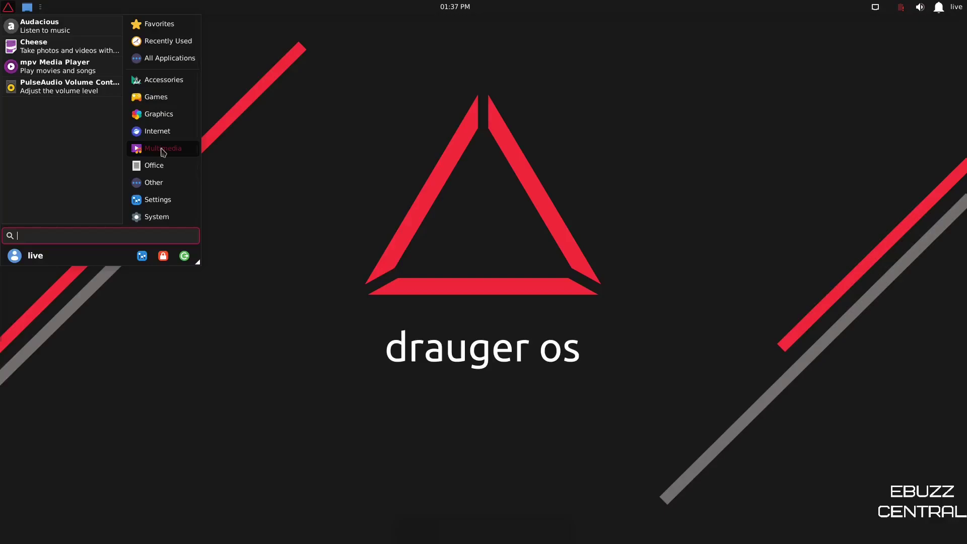
left_click(157, 167)
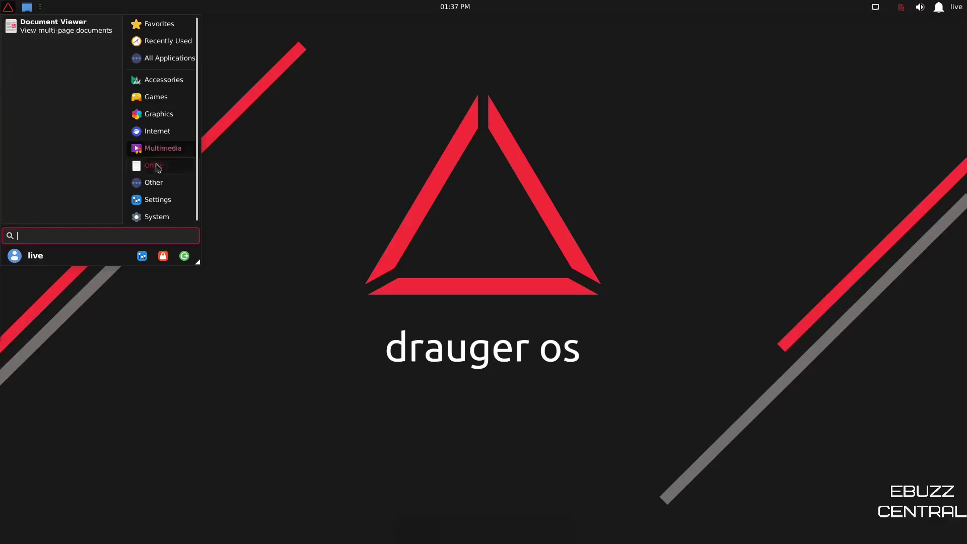
left_click(159, 185)
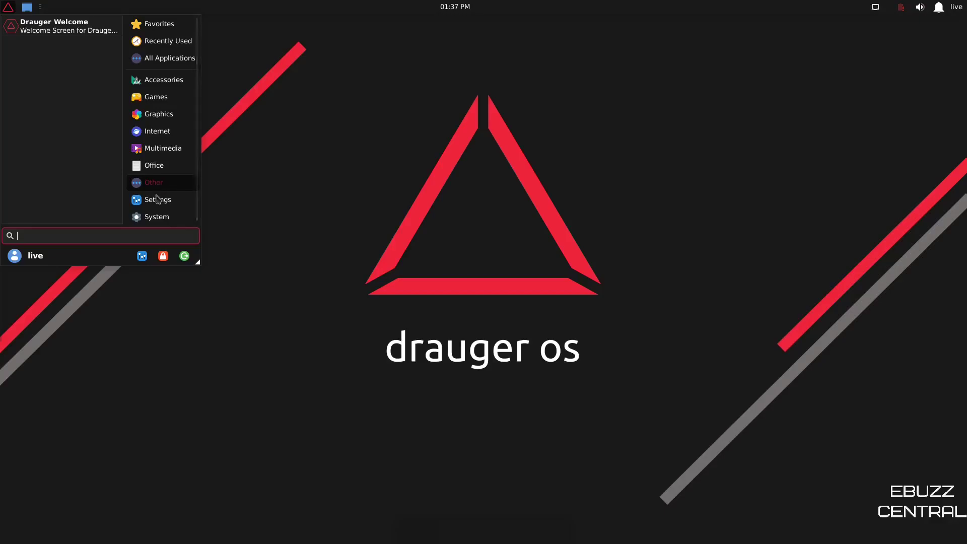
left_click(156, 200)
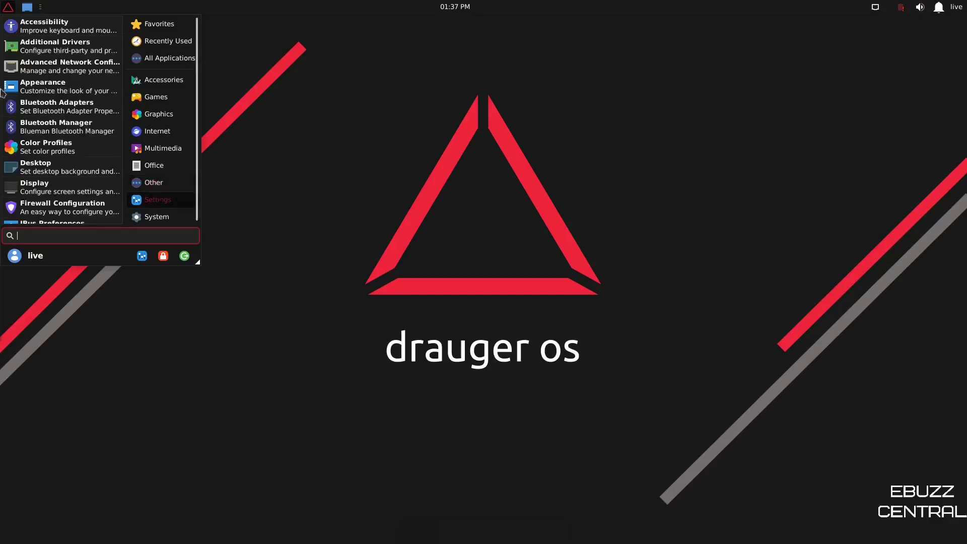
Step: Launch Appearance, view the Icons tab, and set the default font to Sans Regular 12
left_click(52, 93)
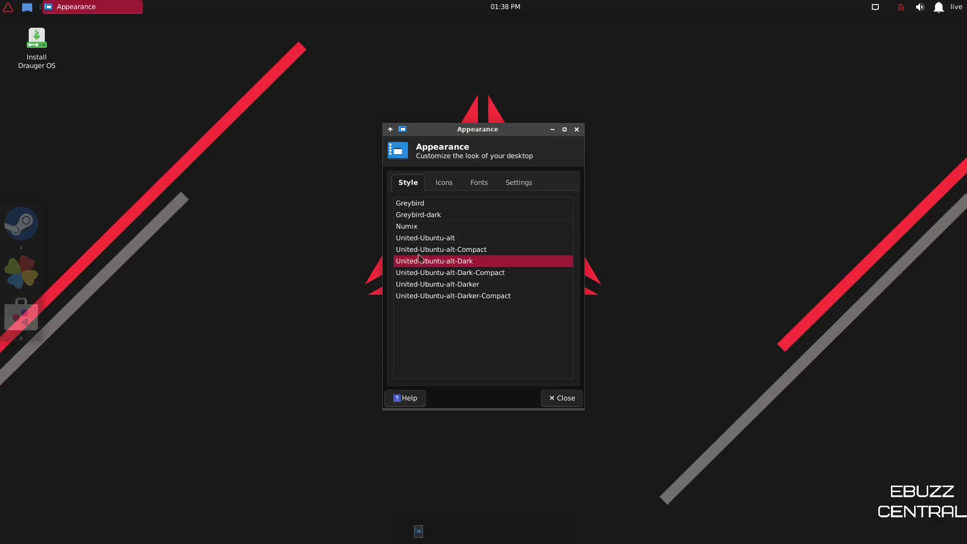
left_click(445, 189)
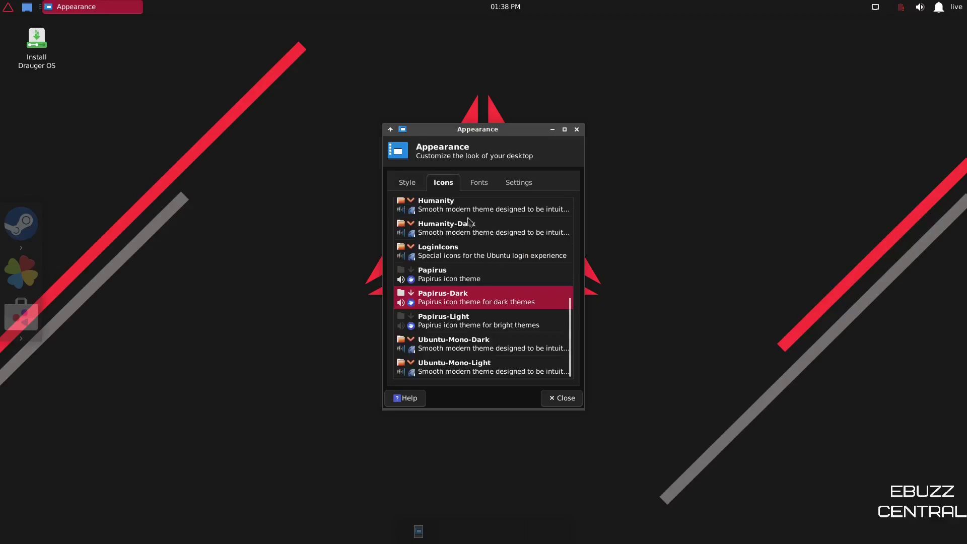
left_click(480, 189)
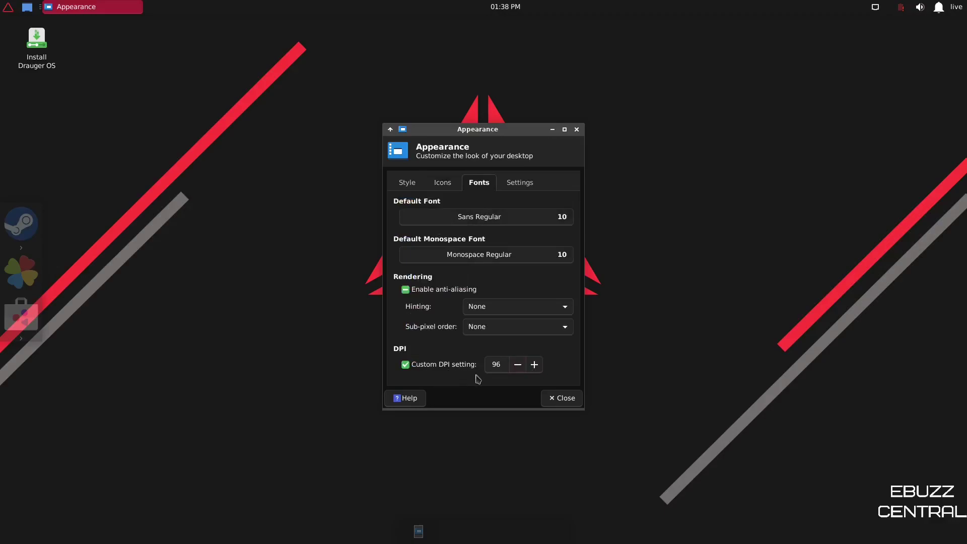
left_click(566, 221)
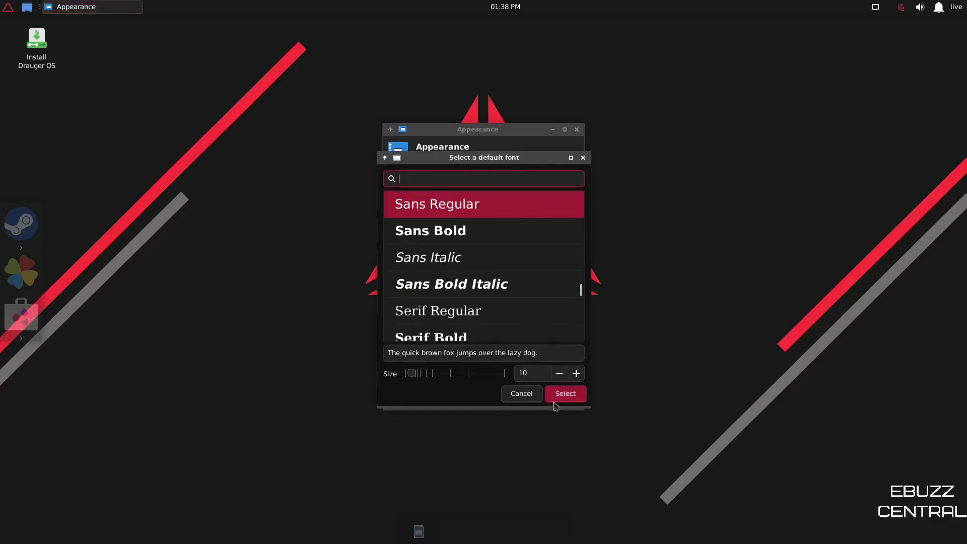
left_click(577, 375)
left_click(577, 374)
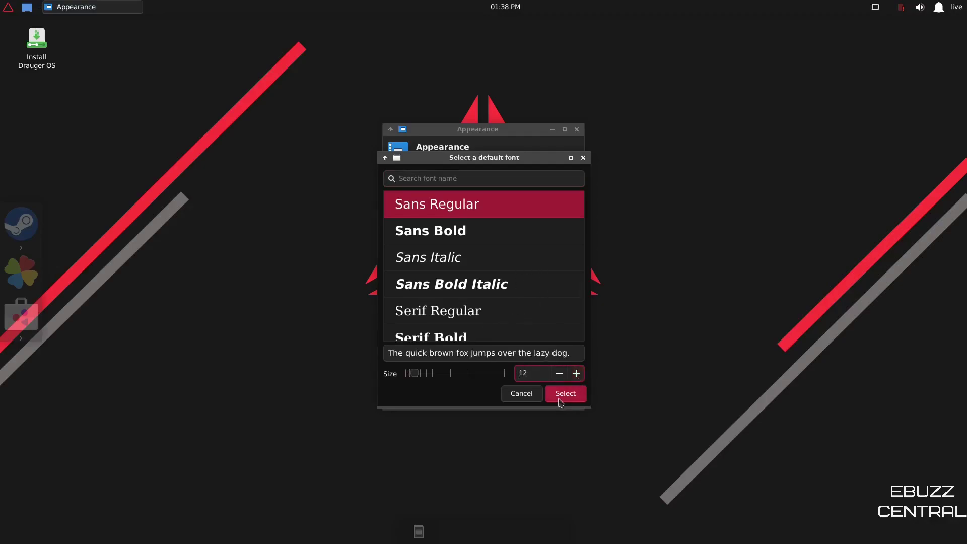
left_click(565, 394)
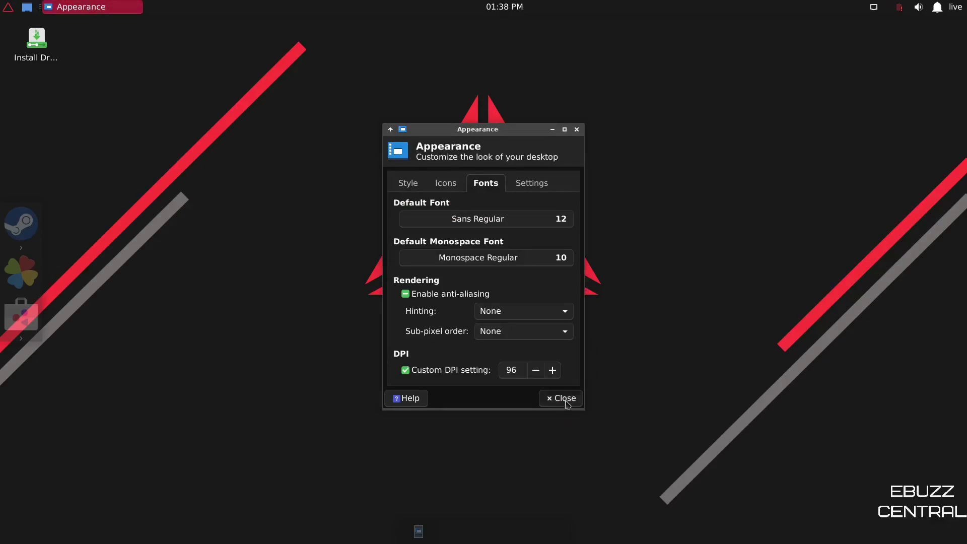
Step: On the Settings tab, toggle Show images on buttons off and back on
left_click(534, 185)
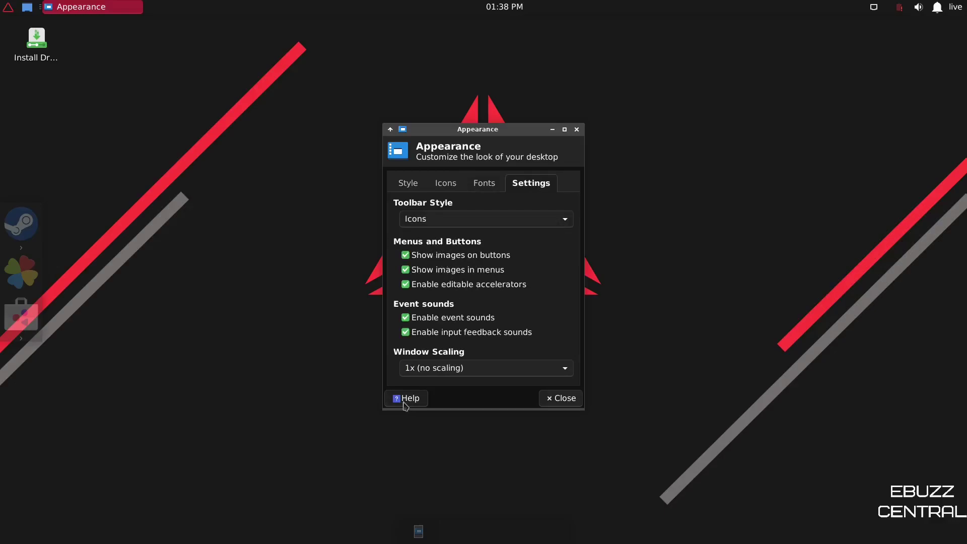
left_click(406, 255)
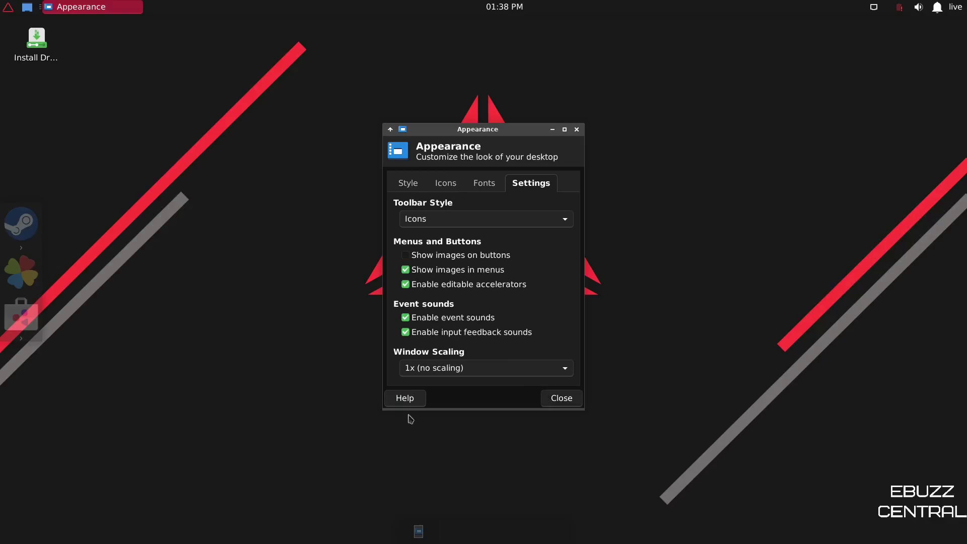
left_click(406, 257)
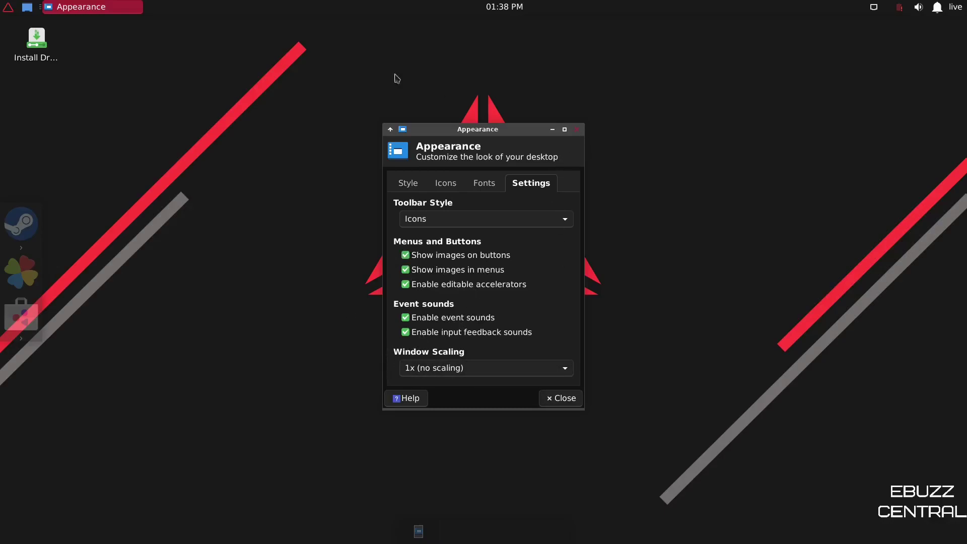
Step: Close Appearance and scroll the Whisker menu's Settings list down to Software Updater
left_click(8, 6)
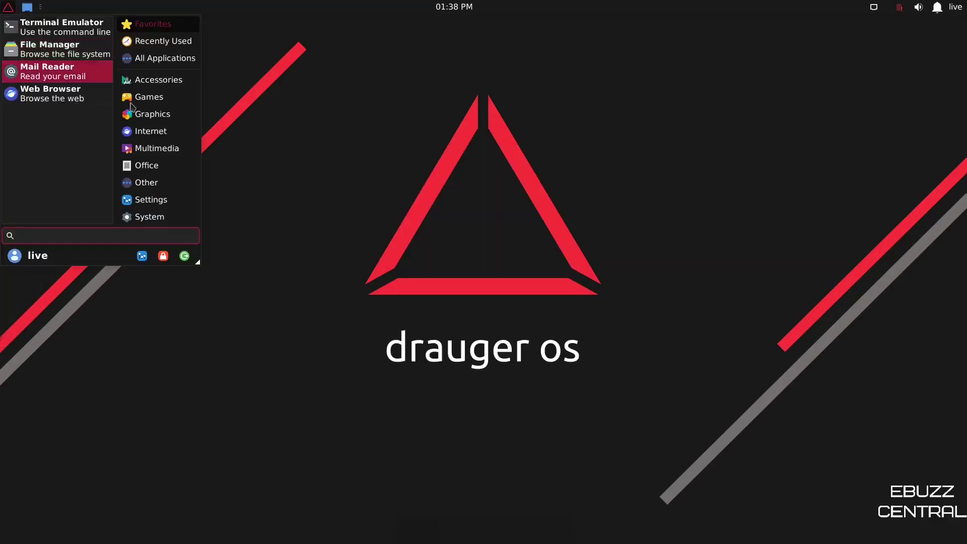
left_click(149, 200)
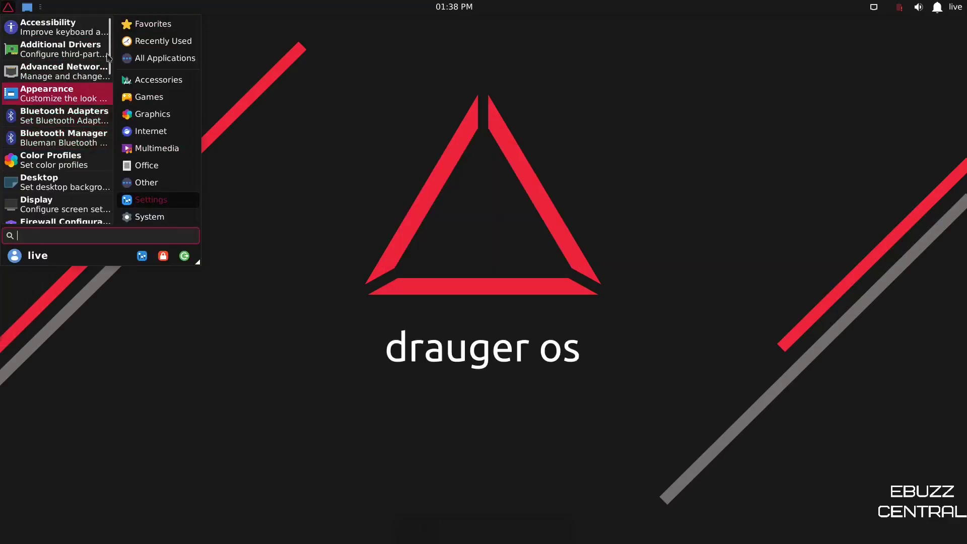
left_click_drag(109, 58, 112, 171)
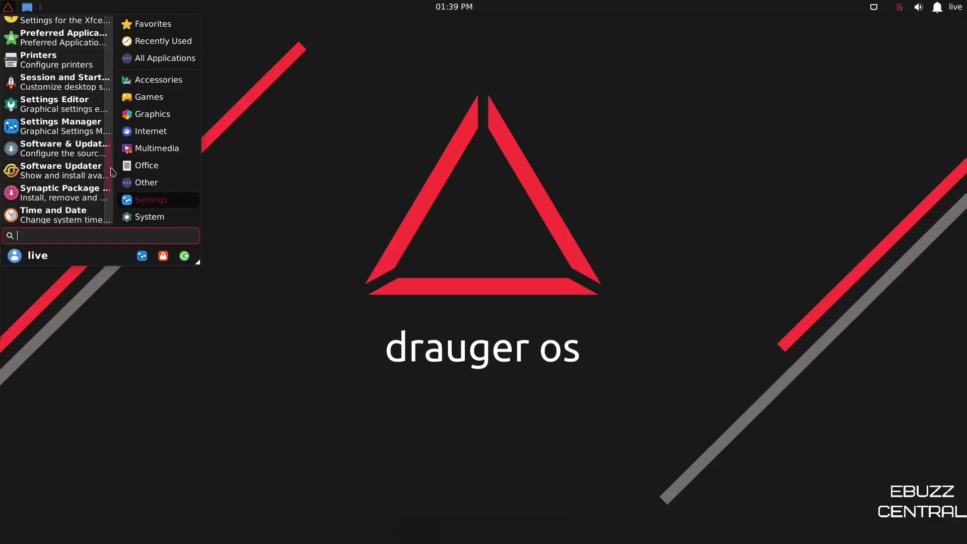
Step: Launch the Software store and search for 'kdenlive'
left_click(36, 151)
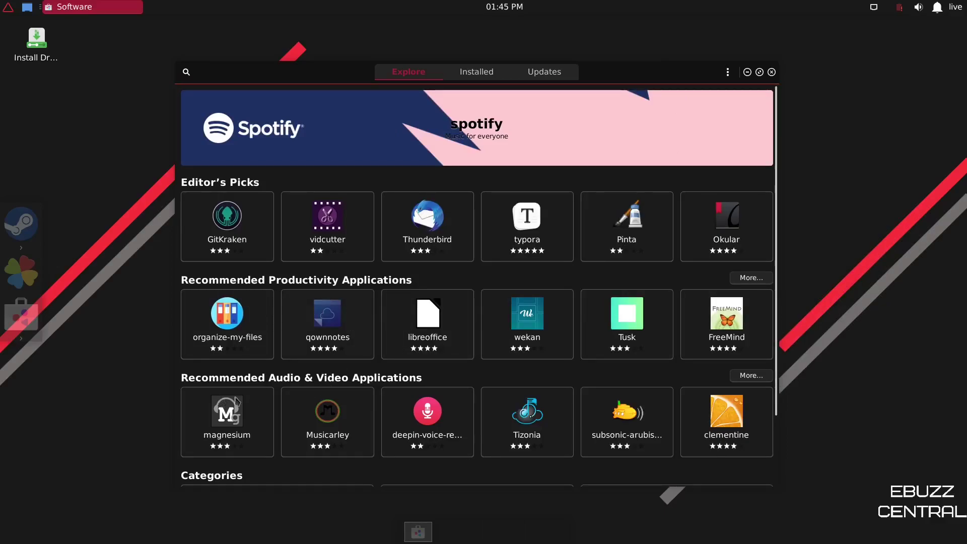
scroll(426, 379, "down", 2)
scroll(425, 379, "up", 2)
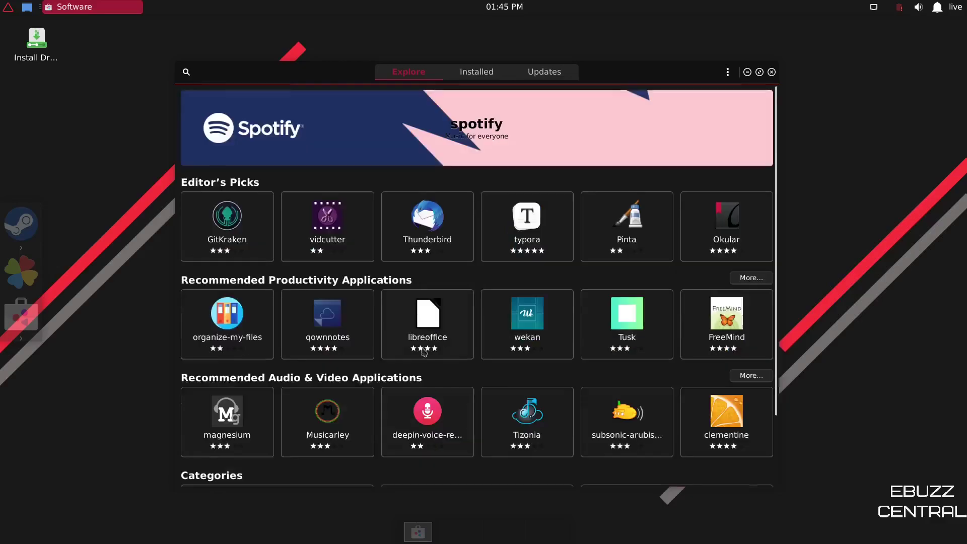
left_click(185, 73)
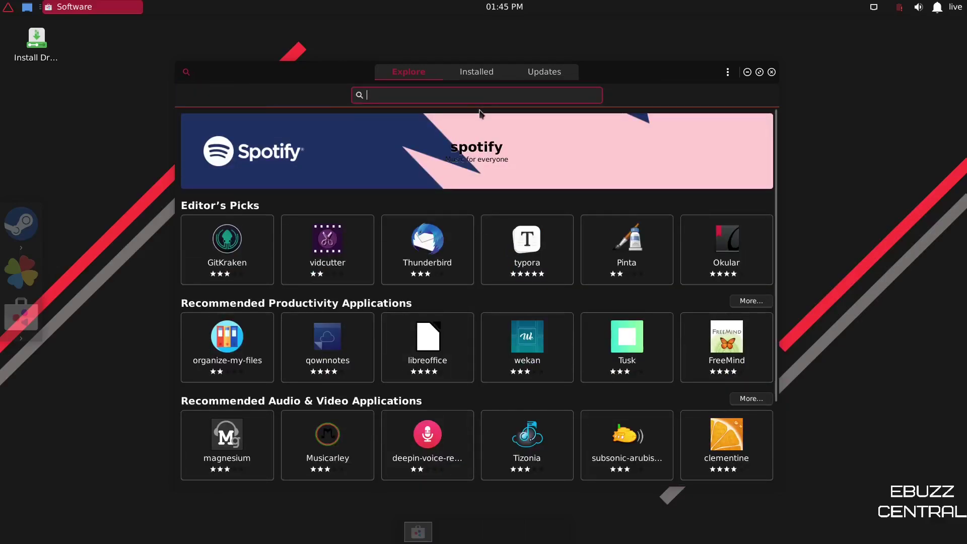
type("kdenlive")
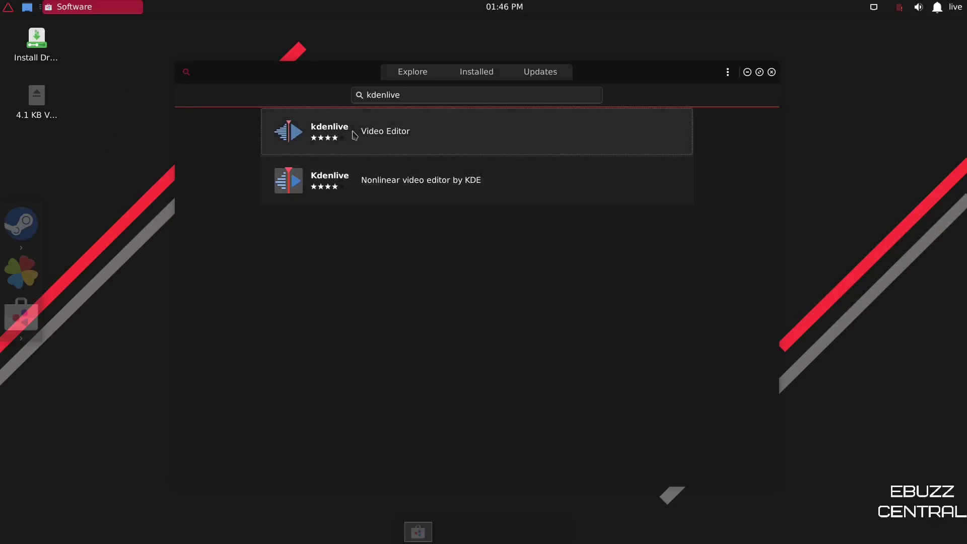
Step: Scroll through the kdenlive Video Editor details page
left_click(353, 134)
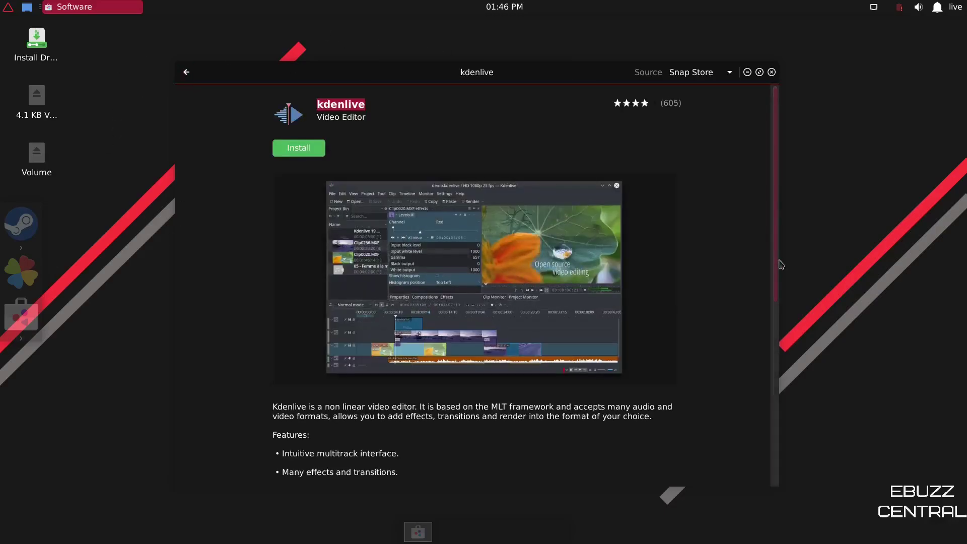
scroll(779, 266, "down", 5)
scroll(786, 408, "down", 5)
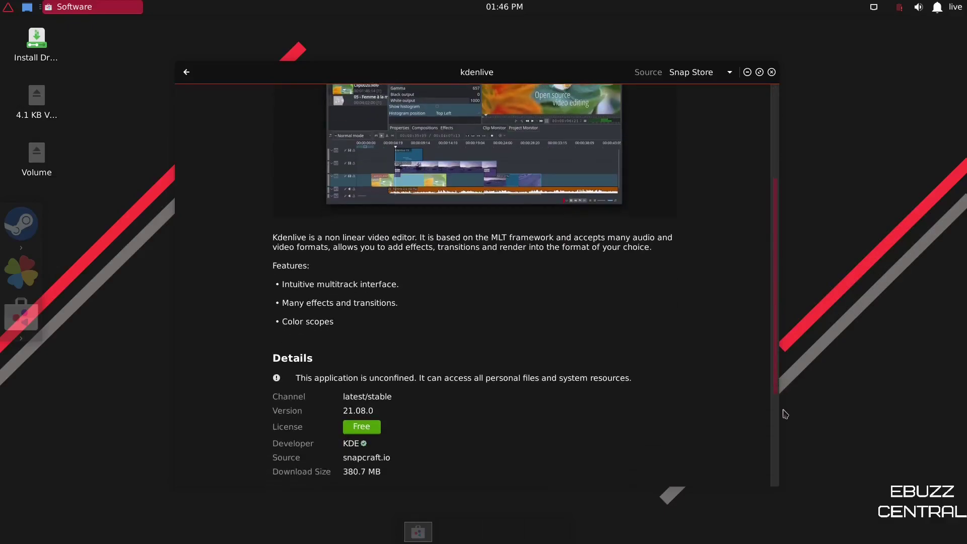
scroll(202, 344, "down", 2)
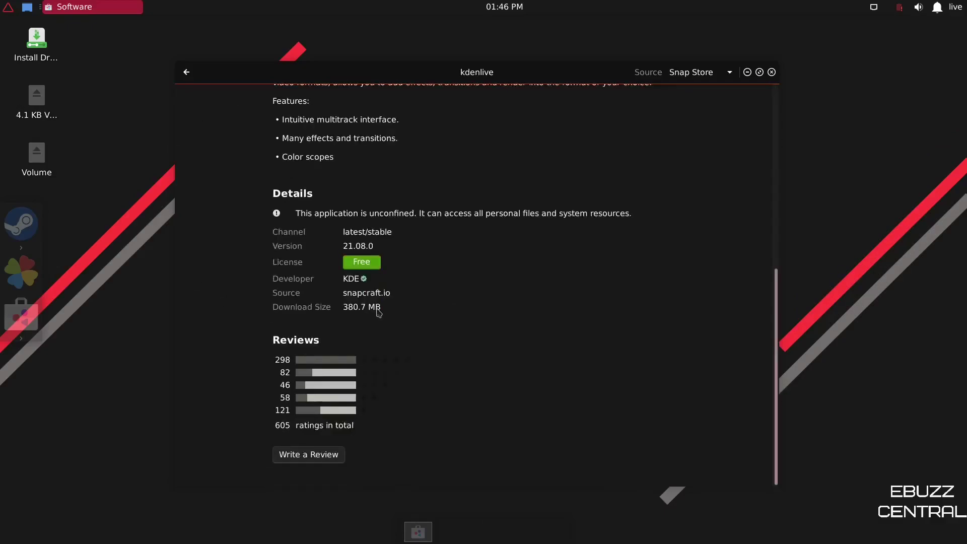
Step: Open the second Kdenlive result, ubuntu-focal-universe 4:19.12.3-0ubuntu1, and scroll its details
left_click(185, 73)
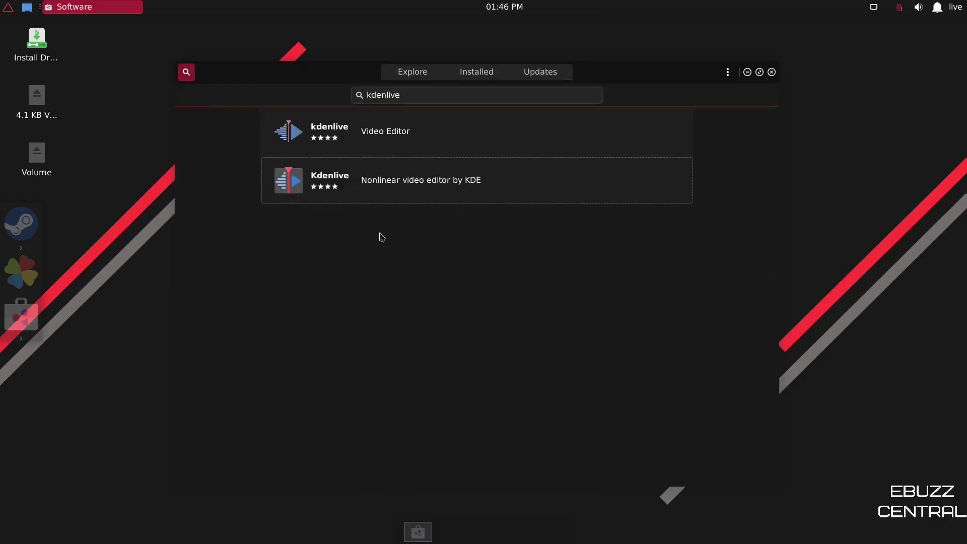
left_click(379, 187)
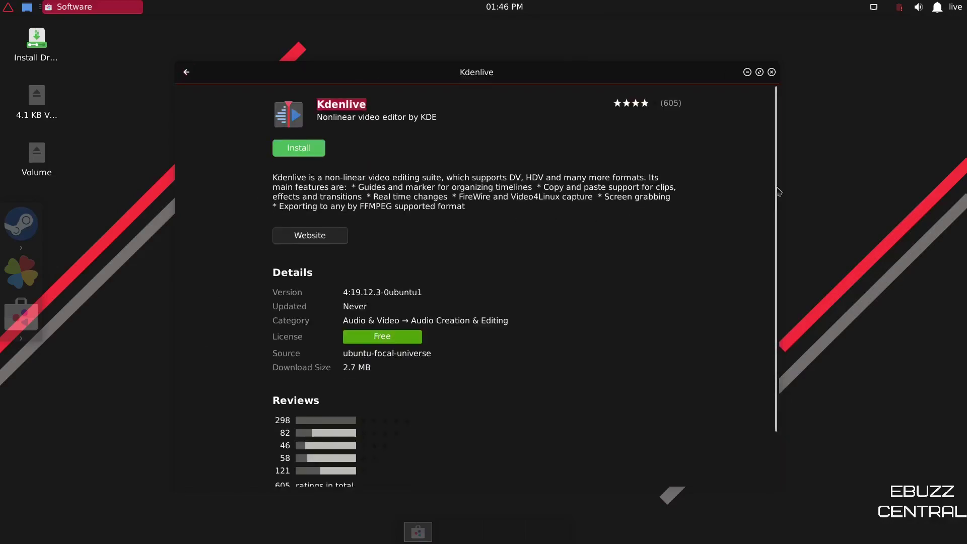
scroll(777, 191, "down", 2)
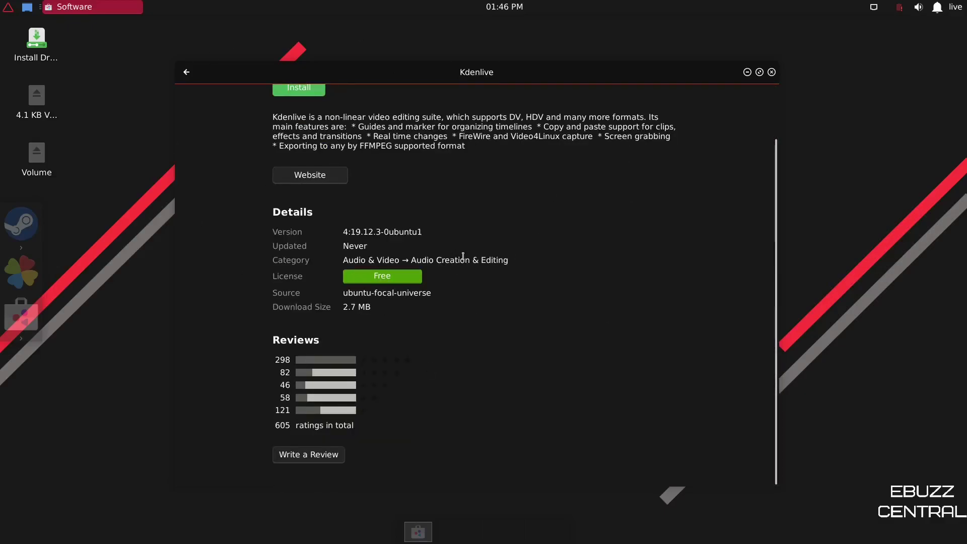
left_click_drag(186, 79, 186, 74)
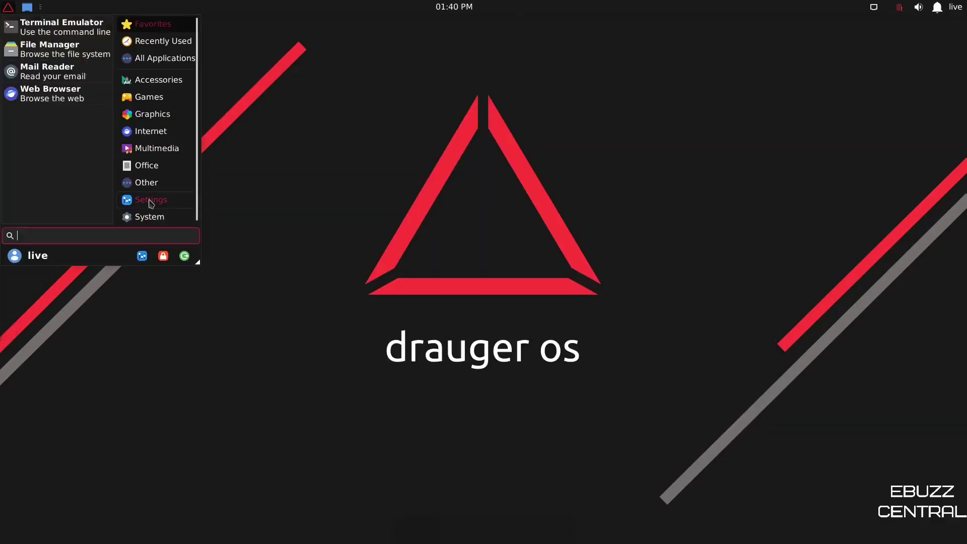
Step: Launch Synaptic Package Manager from Settings, then move and enlarge its window
left_click(150, 202)
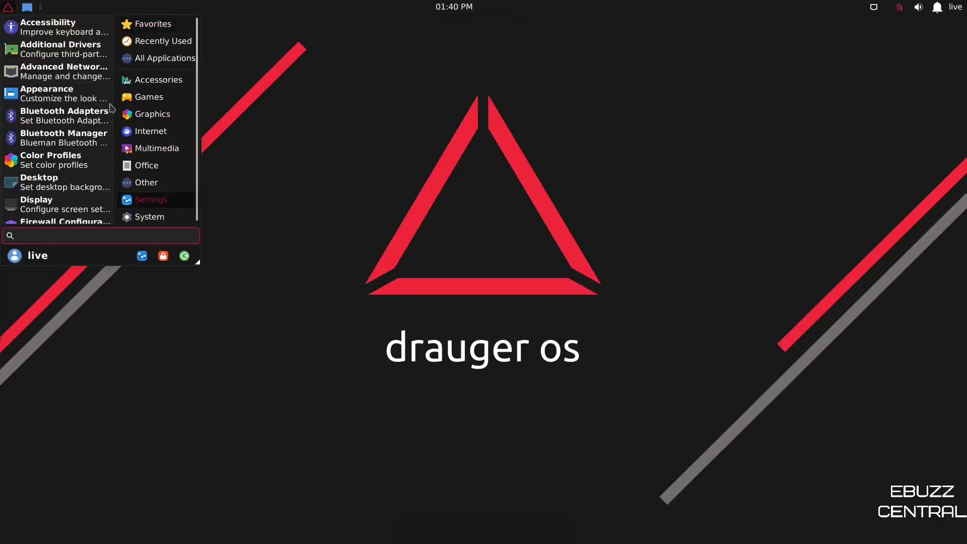
scroll(50, 126, "down", 5)
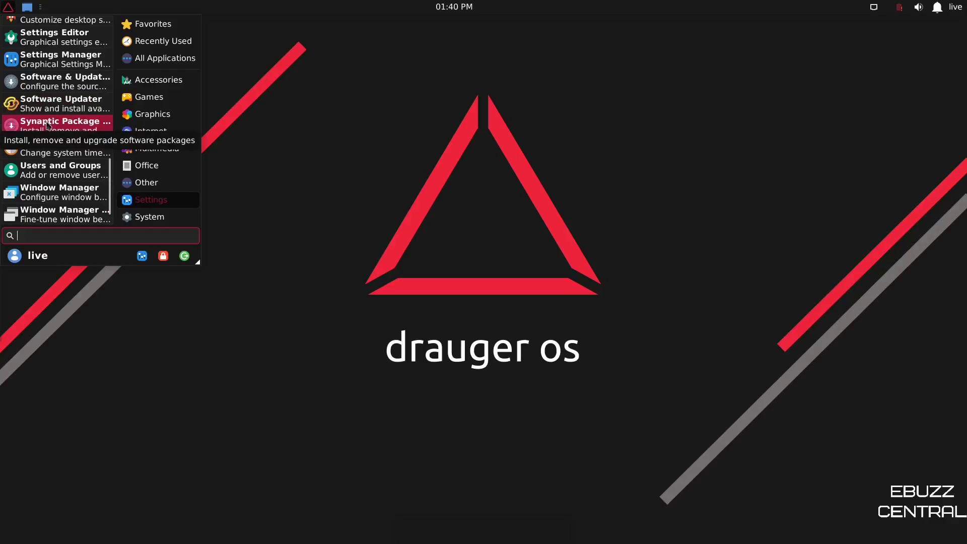
left_click(36, 130)
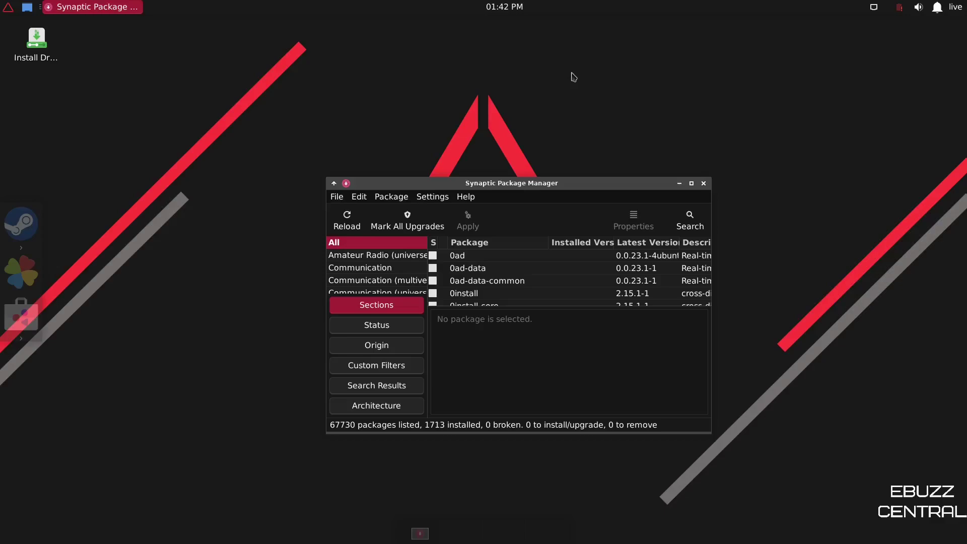
left_click_drag(577, 188, 550, 135)
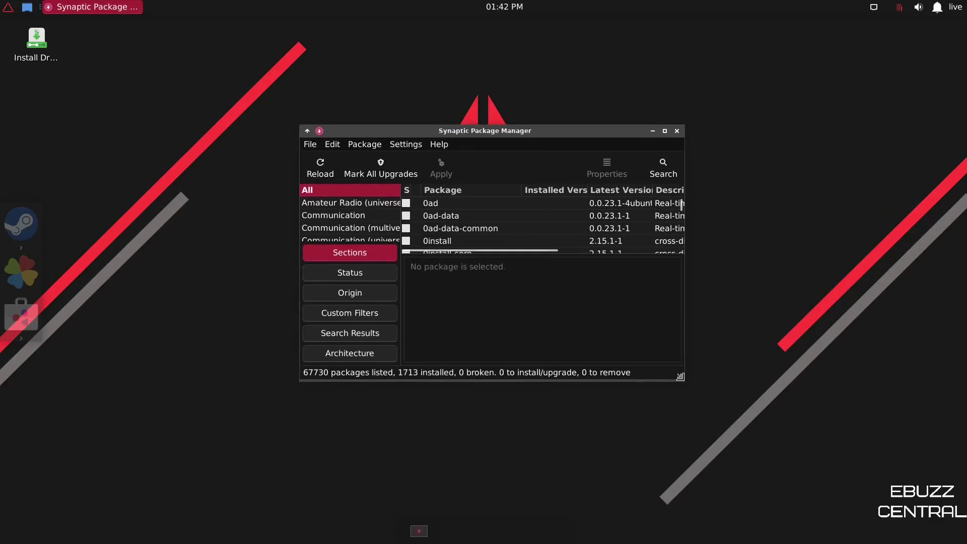
left_click_drag(692, 394, 730, 476)
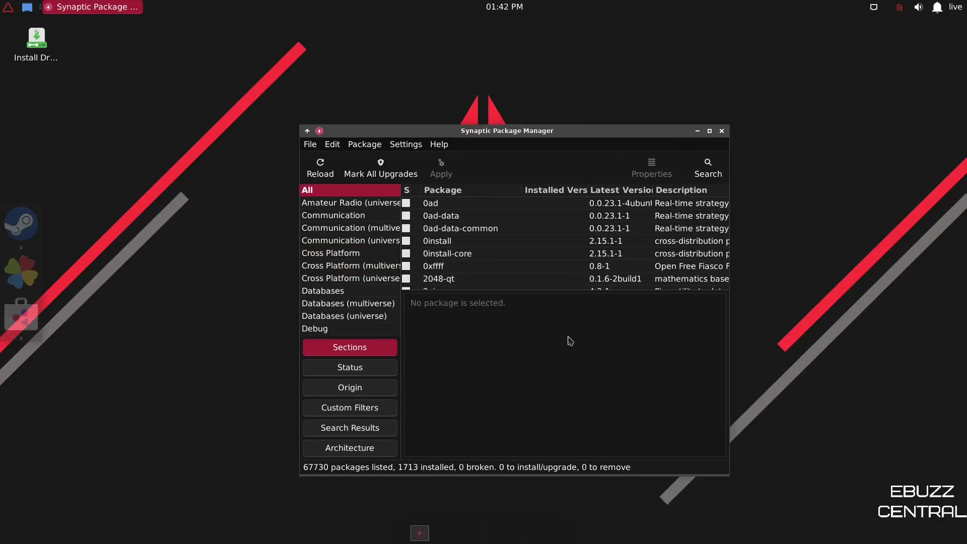
Step: List the Video software section, showing libtotem0 and vdpau-driver-all
scroll(331, 270, "down", 3)
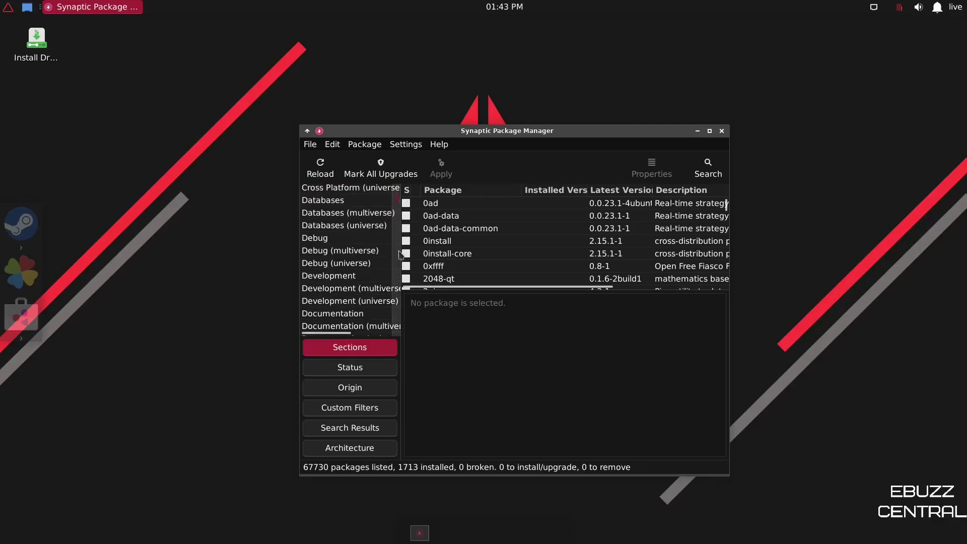
left_click_drag(398, 203, 400, 329)
scroll(337, 297, "up", 5)
left_click(337, 294)
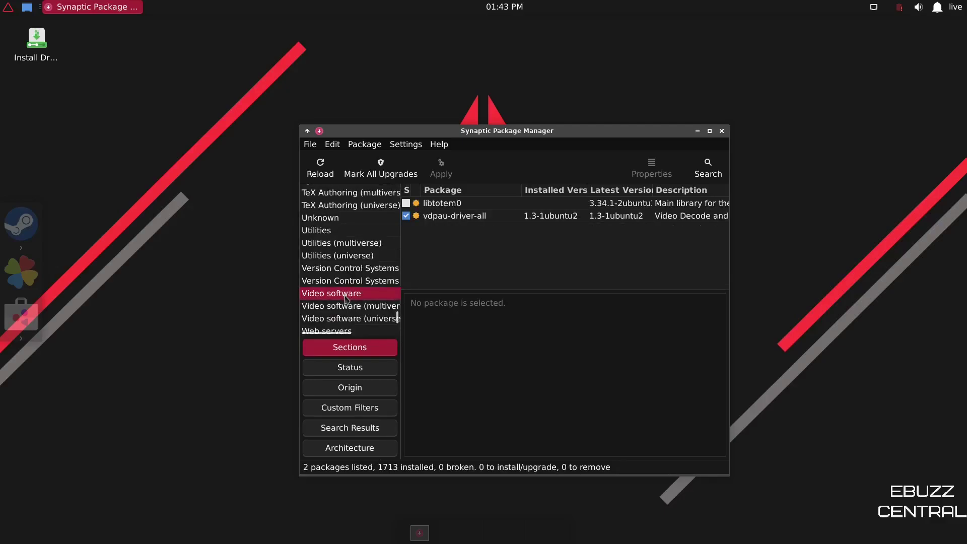
Step: Search Synaptic's packages for 'obs'
left_click(708, 167)
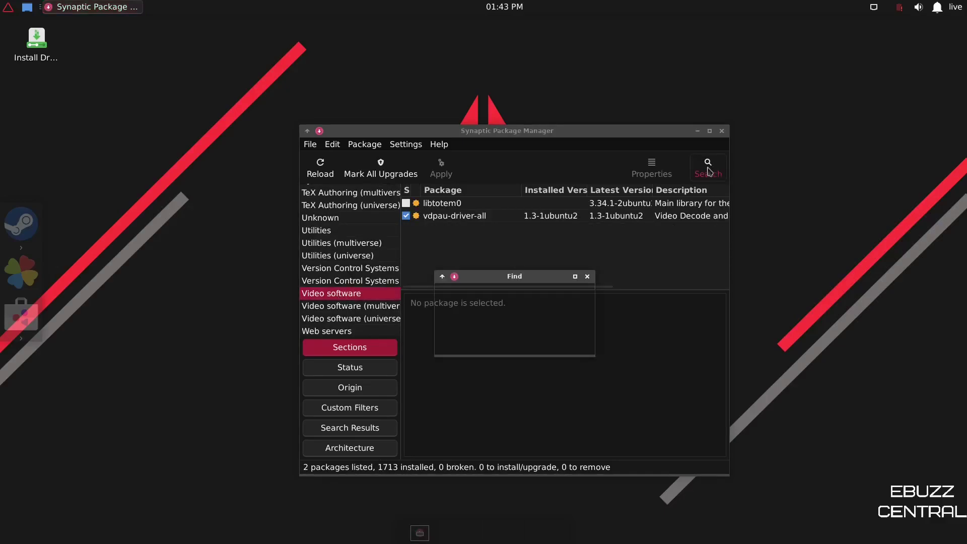
type("obs")
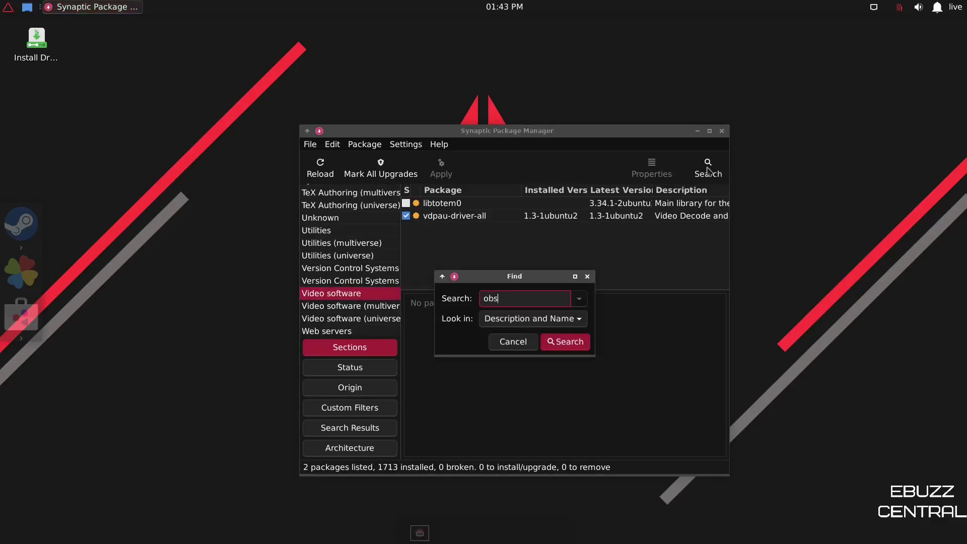
key("Return")
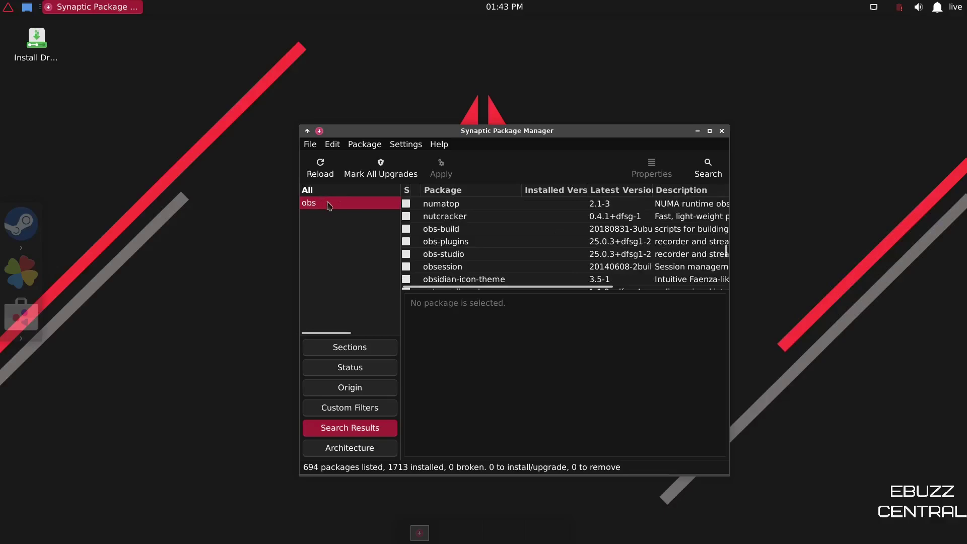
Step: Mark obs-studio for installation with its dependencies: 51 packages, 94.9 MB
left_click(405, 253)
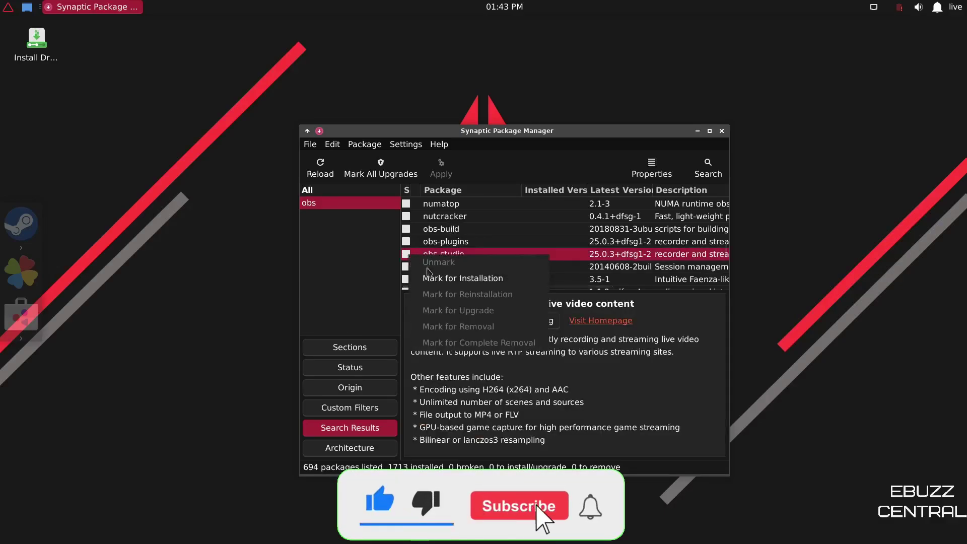
left_click(437, 278)
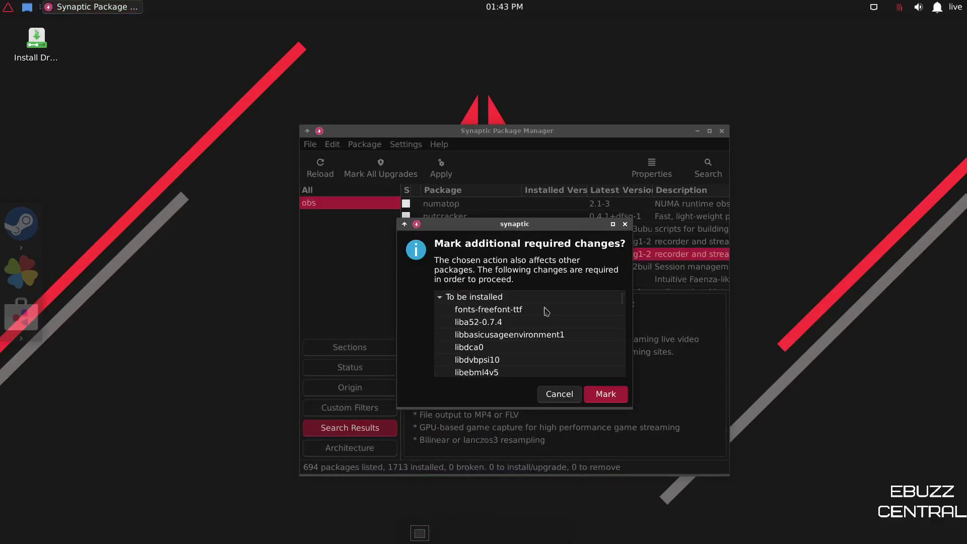
left_click(607, 395)
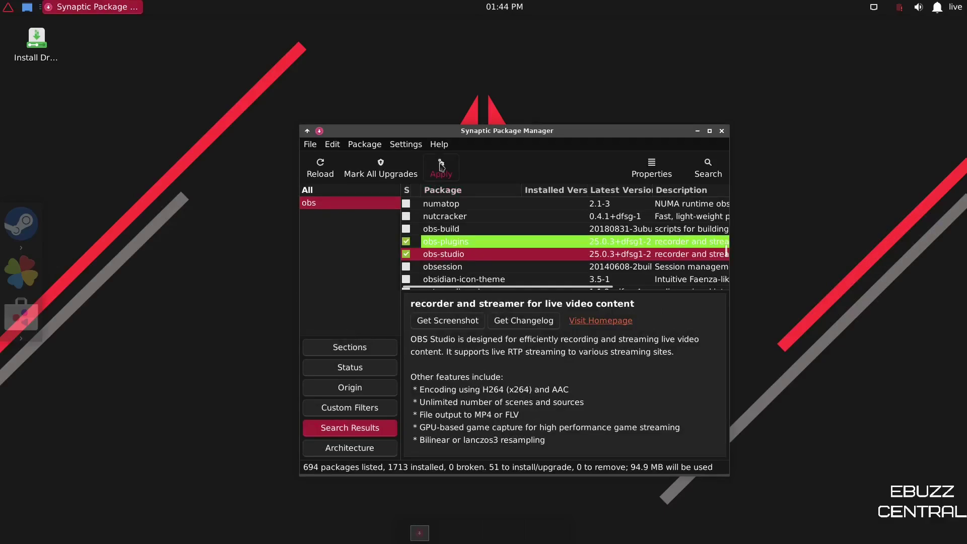
left_click_drag(601, 132, 547, 99)
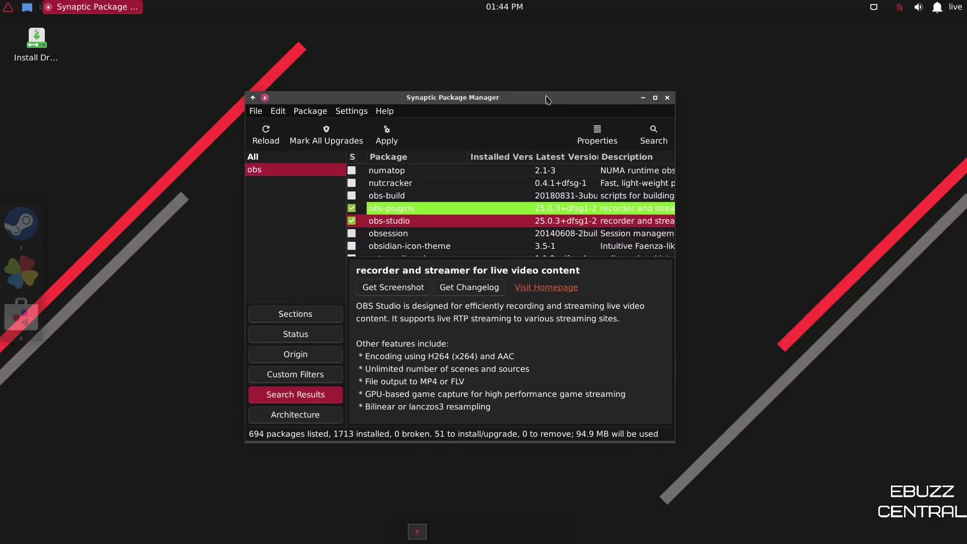
Step: Quit Synaptic discarding the obs changes, then browse the Whisker menu's Settings and System categories
left_click(666, 99)
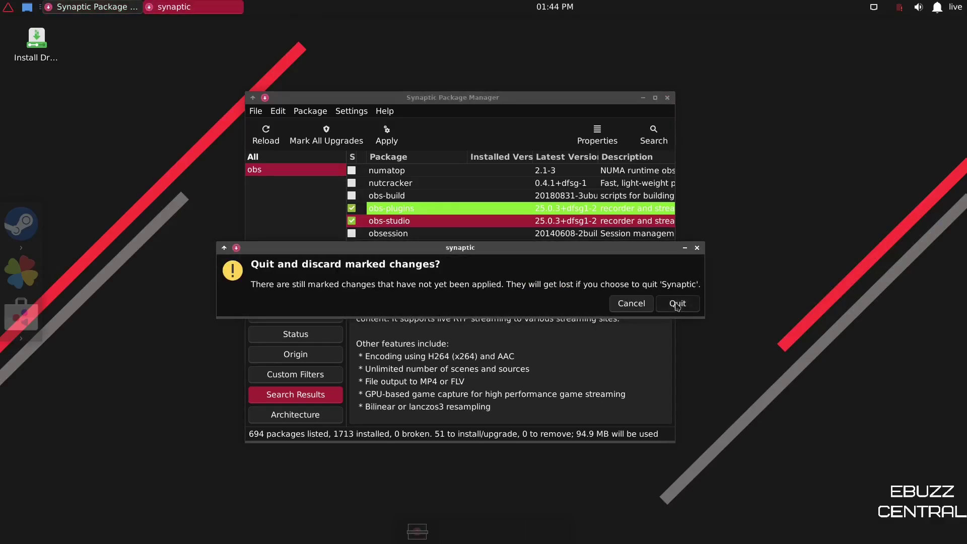
left_click(677, 306)
key("super")
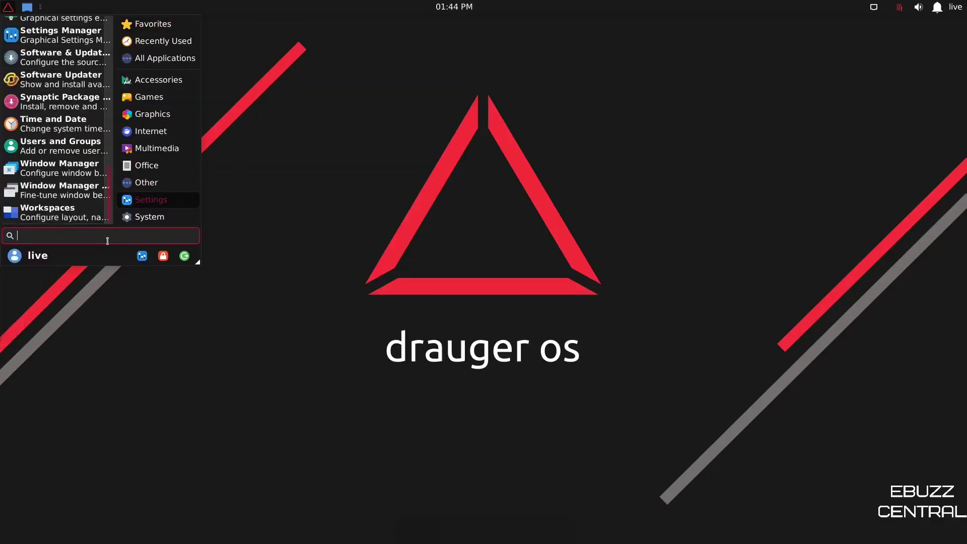
scroll(111, 204, "up", 3)
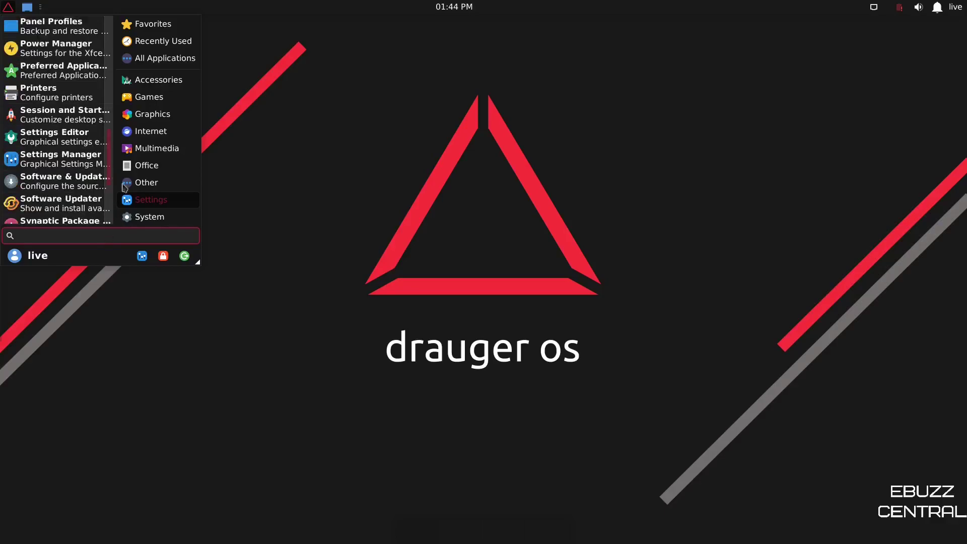
left_click(128, 217)
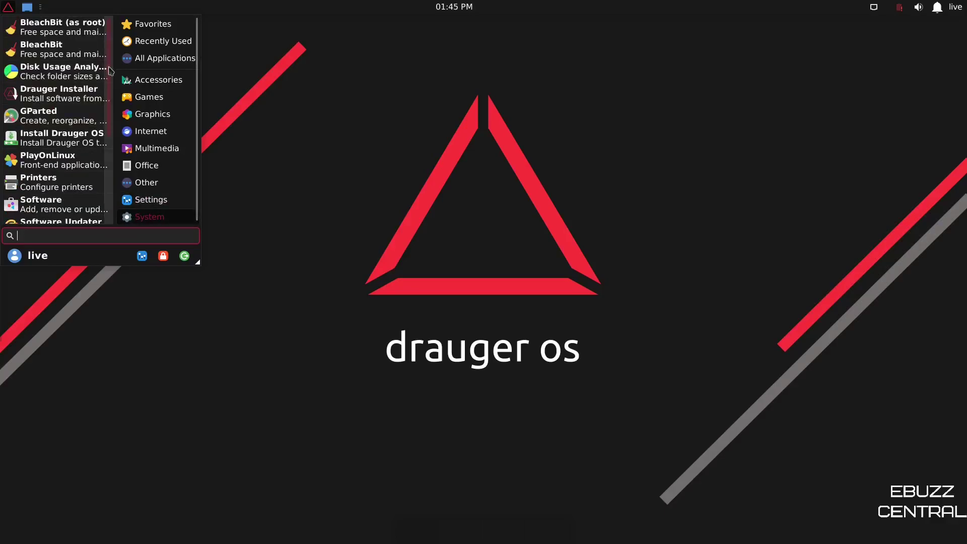
scroll(108, 71, "down", 1)
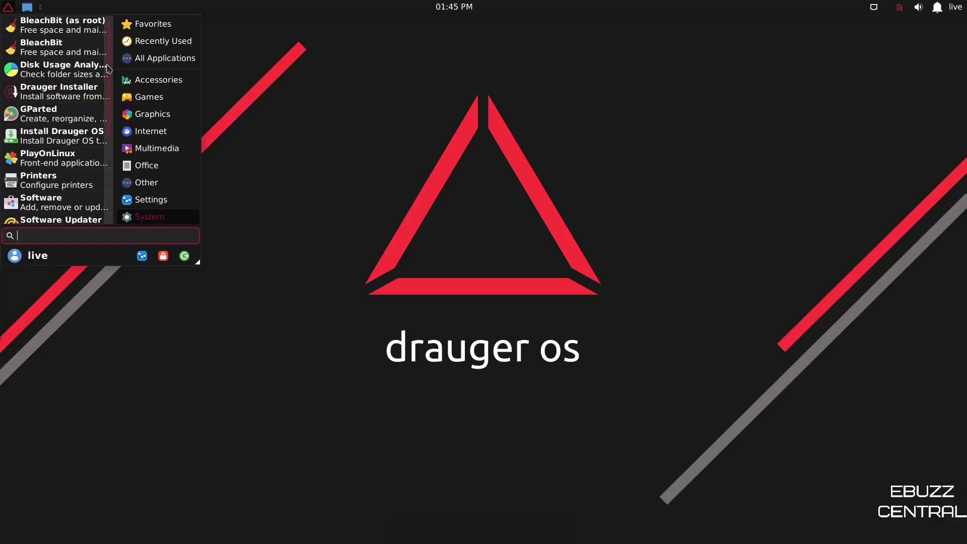
scroll(109, 69, "down", 5)
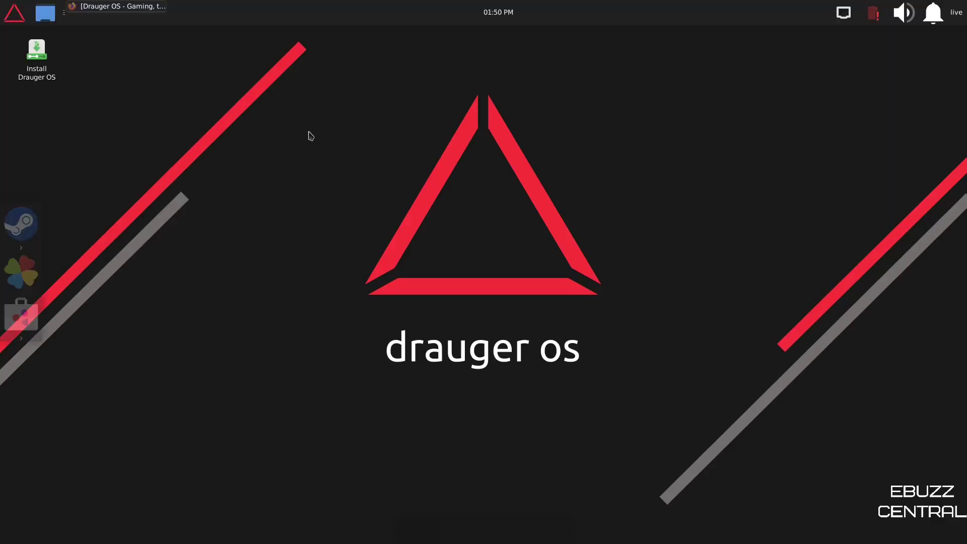
Step: Restore the minimized Firefox window showing the Drauger OS homepage and close it
left_click(102, 8)
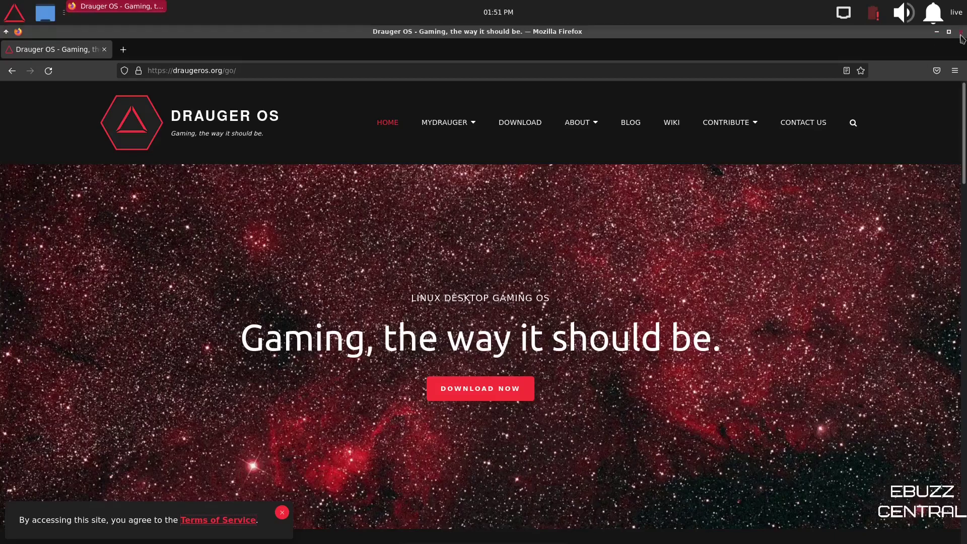
left_click(961, 32)
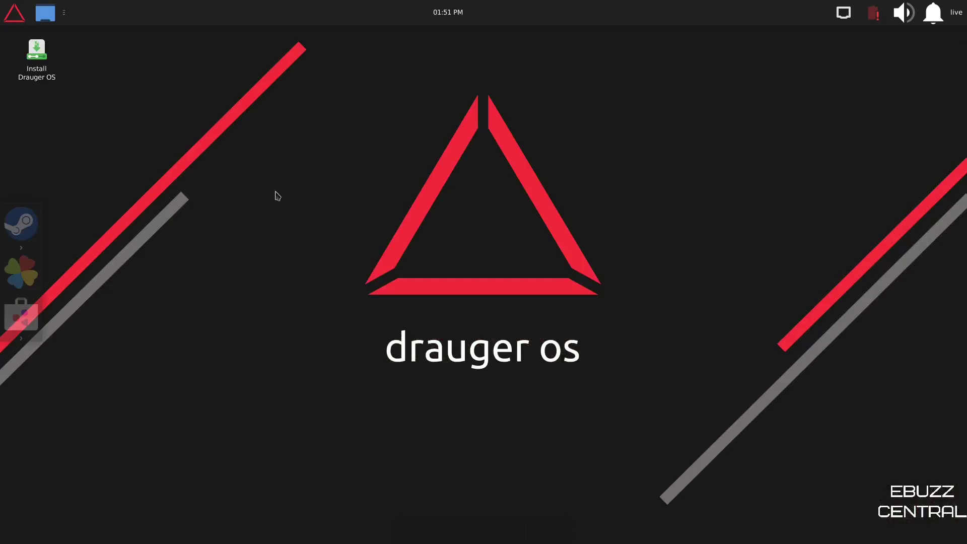